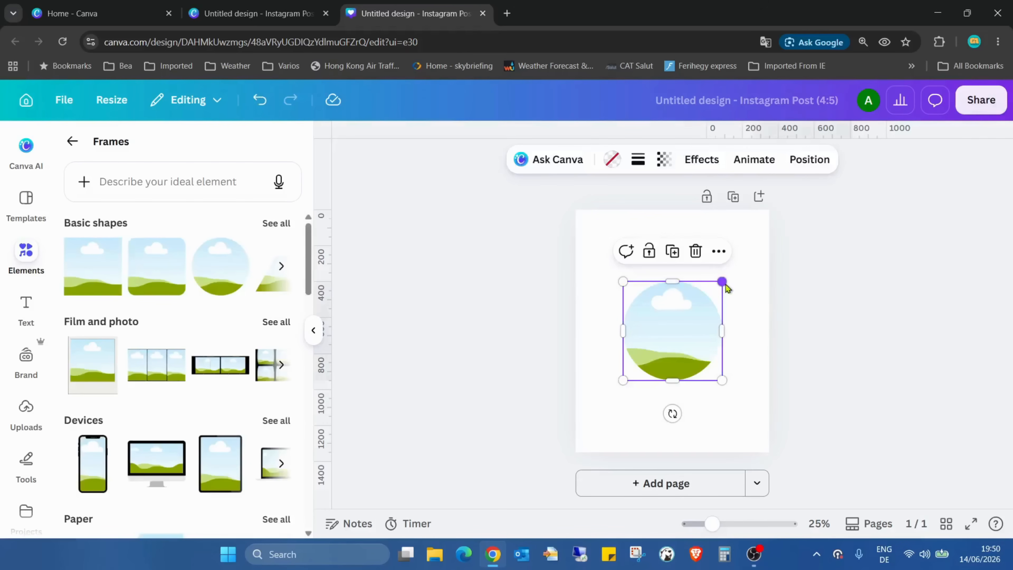
# Enlarge the circular frame to most of the page width and centre it horizontally in the lower part of the page
pyautogui.moveTo(724, 285); pyautogui.dragTo(751, 256)
pyautogui.moveTo(712, 305); pyautogui.dragTo(692, 328)
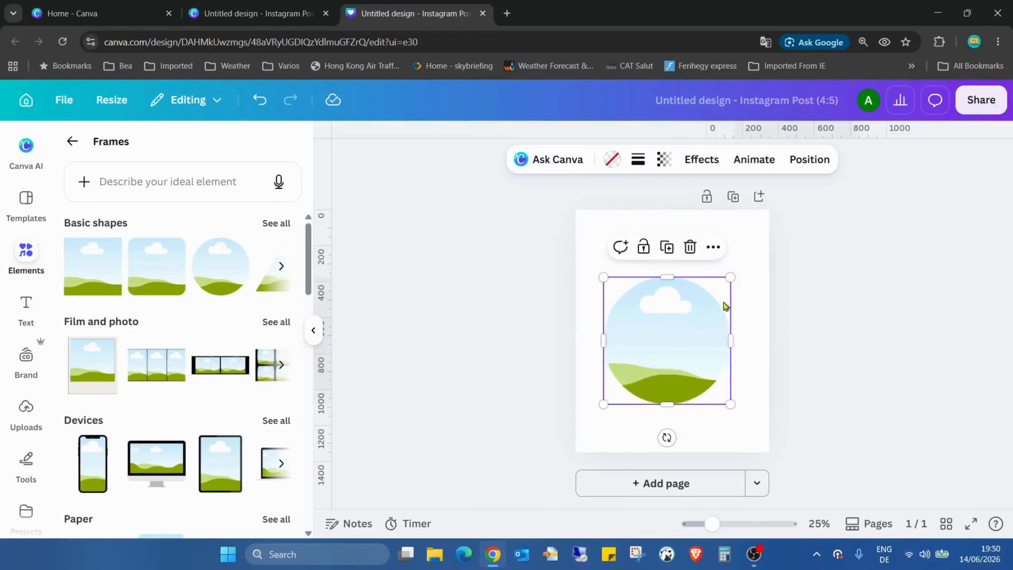
pyautogui.moveTo(731, 277); pyautogui.dragTo(745, 263)
pyautogui.moveTo(700, 298); pyautogui.dragTo(724, 326)
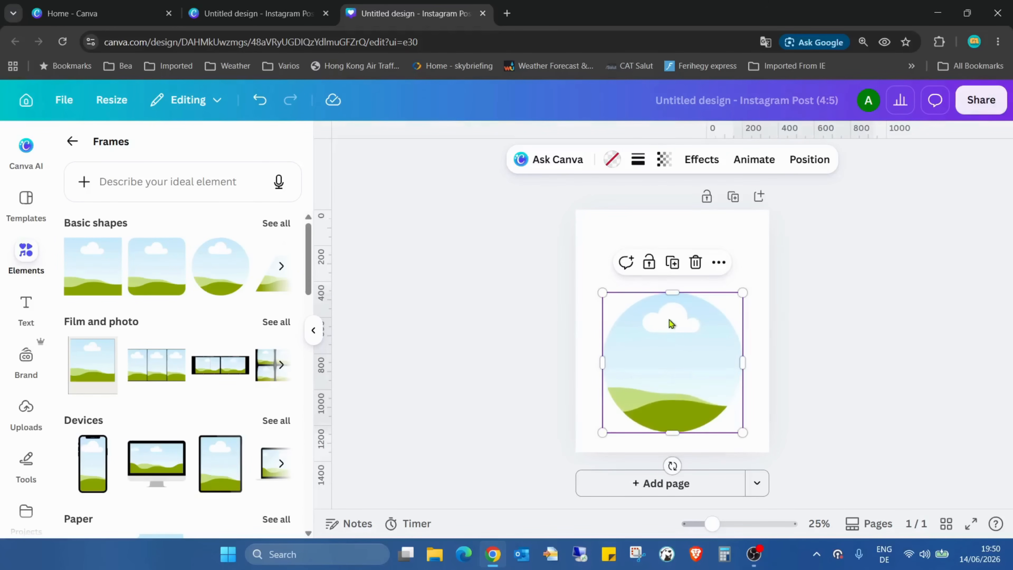
pyautogui.click(583, 243)
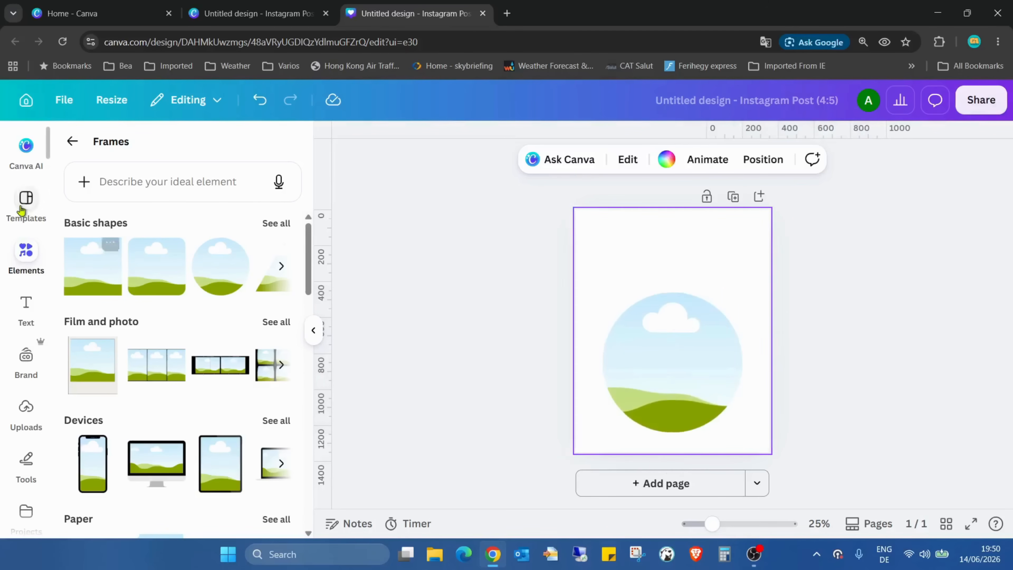
# Leave the Frames collection and search all elements for "sunburnst"
pyautogui.click(76, 138)
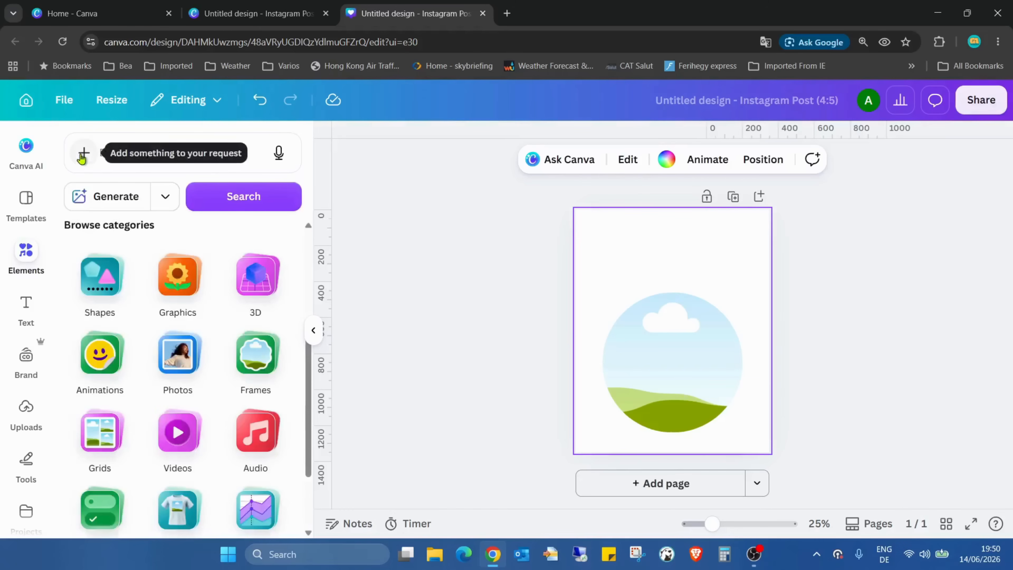
pyautogui.click(165, 157)
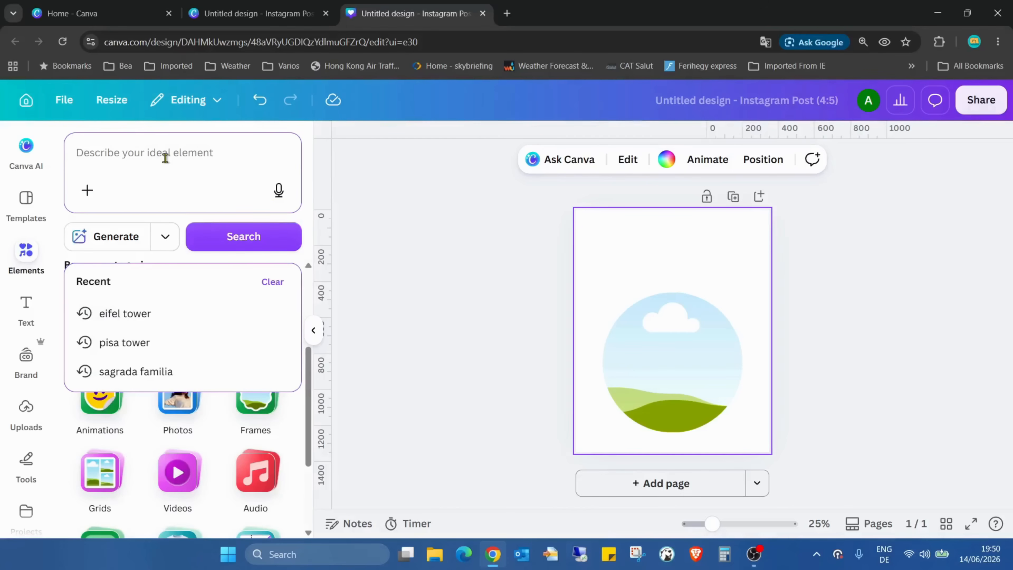
pyautogui.write('sun')
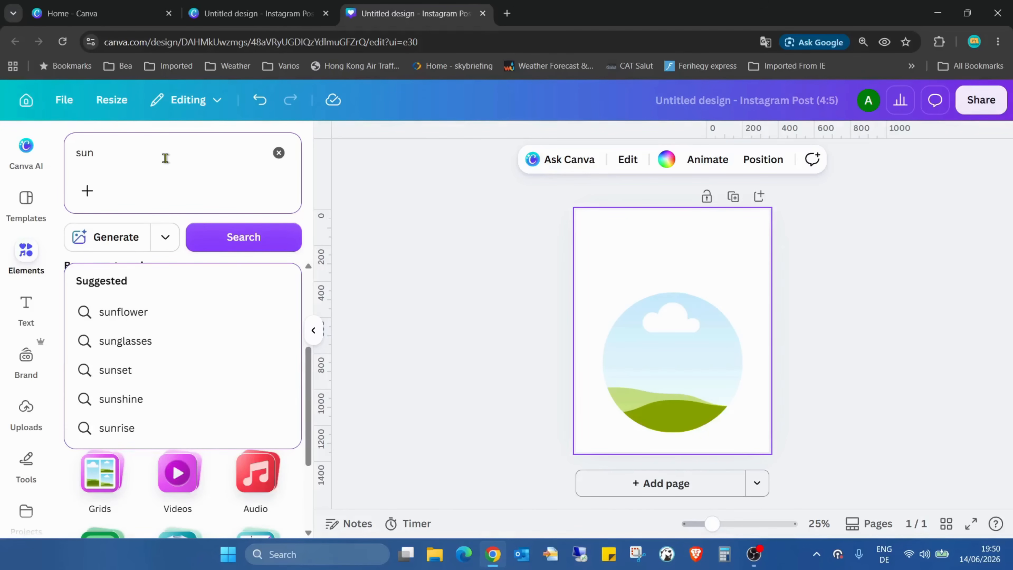
pyautogui.write('burnst')
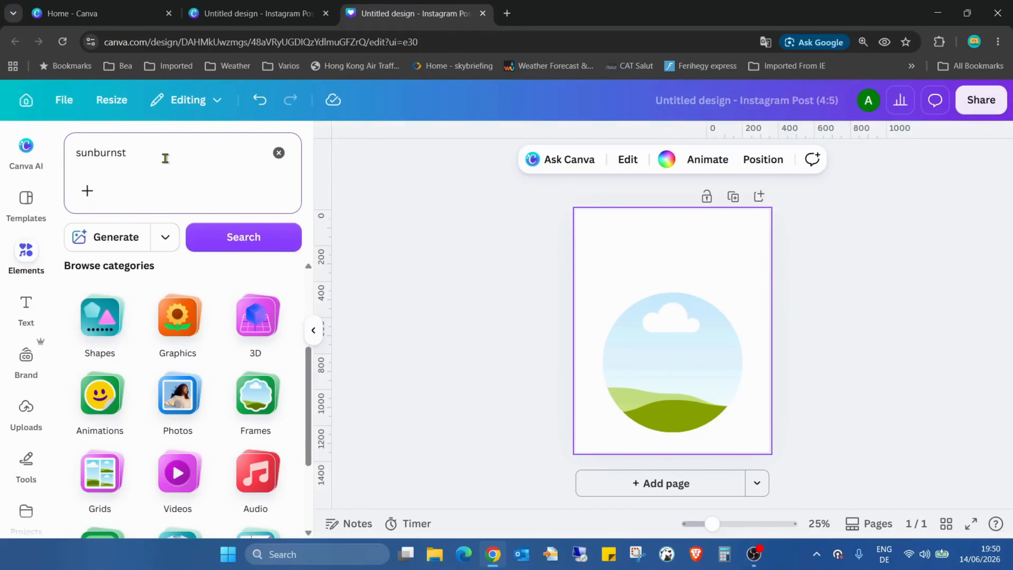
pyautogui.press('Return')
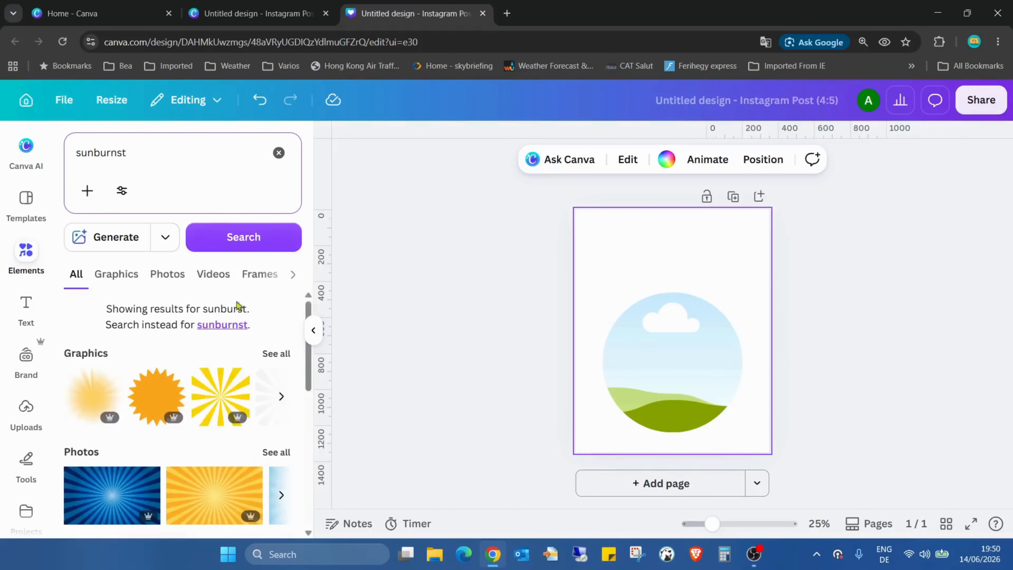
# Limit the results to photos and fill the circular frame with the orange and yellow sunburst photo
pyautogui.click(167, 274)
pyautogui.scroll(-3, 254, 303)
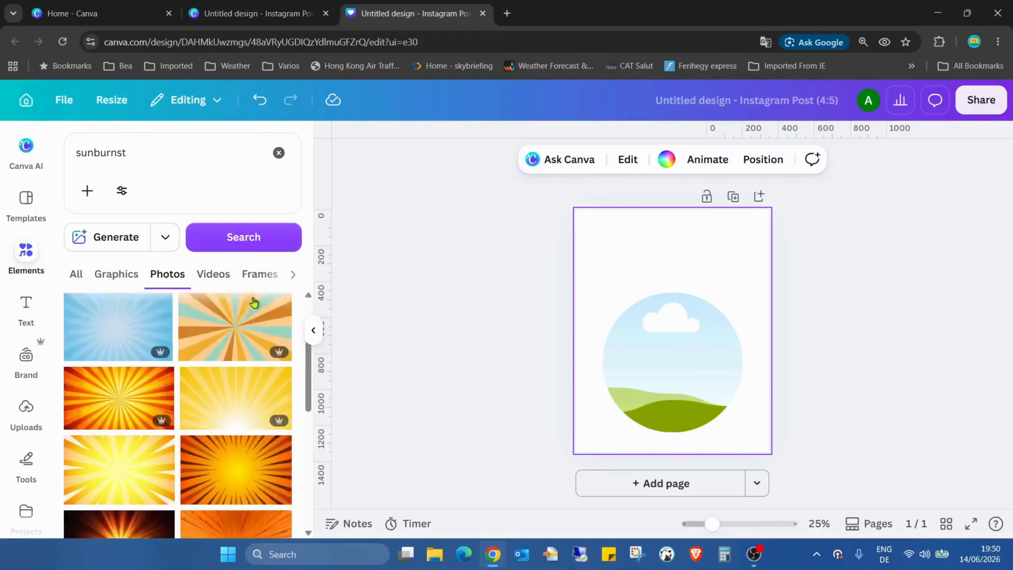
pyautogui.scroll(-5, 247, 319)
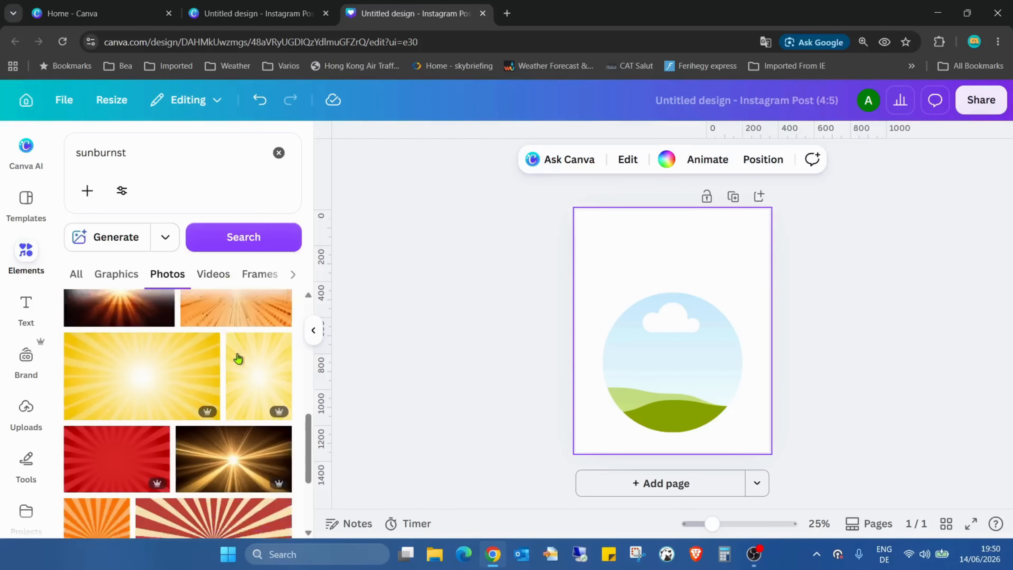
pyautogui.scroll(10, 237, 358)
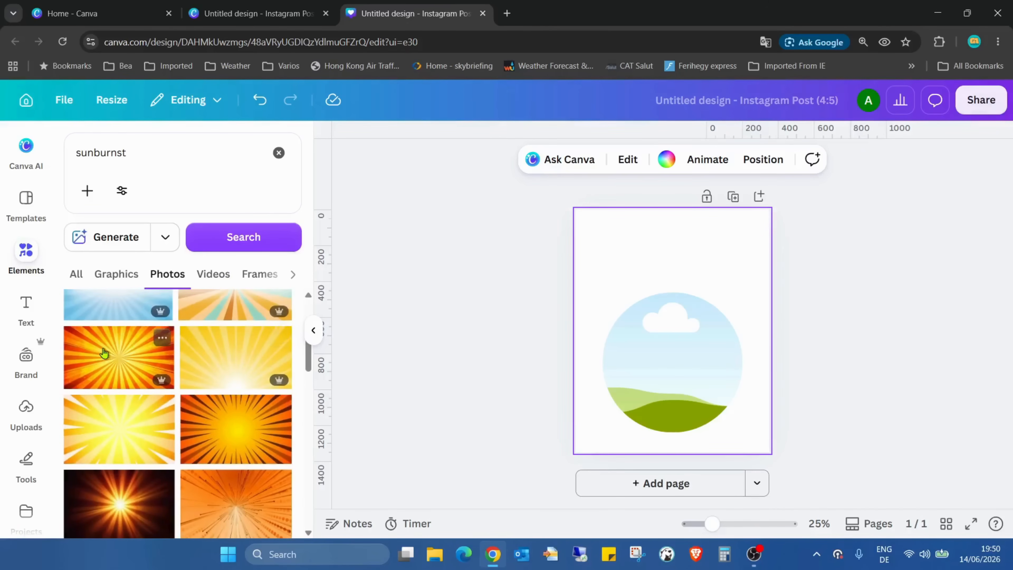
pyautogui.moveTo(104, 353); pyautogui.dragTo(705, 346)
# Replace the element search with "inner circle shadow"
pyautogui.click(278, 153)
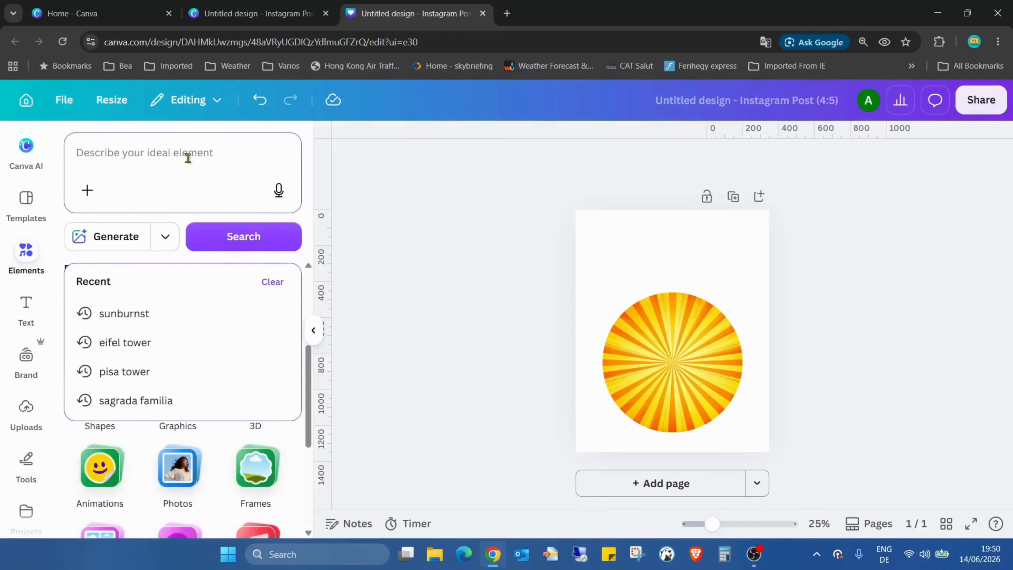
pyautogui.write('inner c')
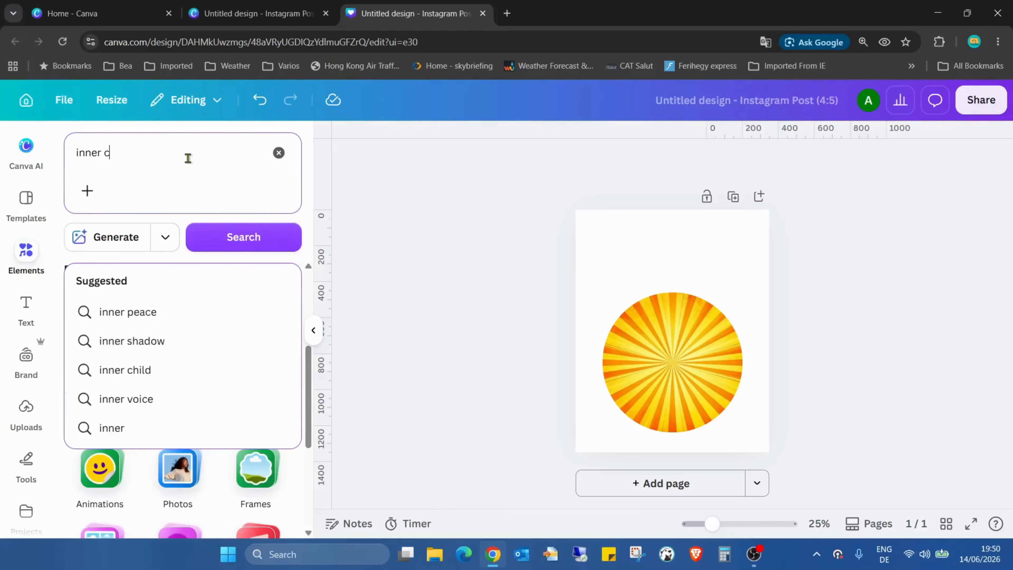
pyautogui.write('ircle shadow')
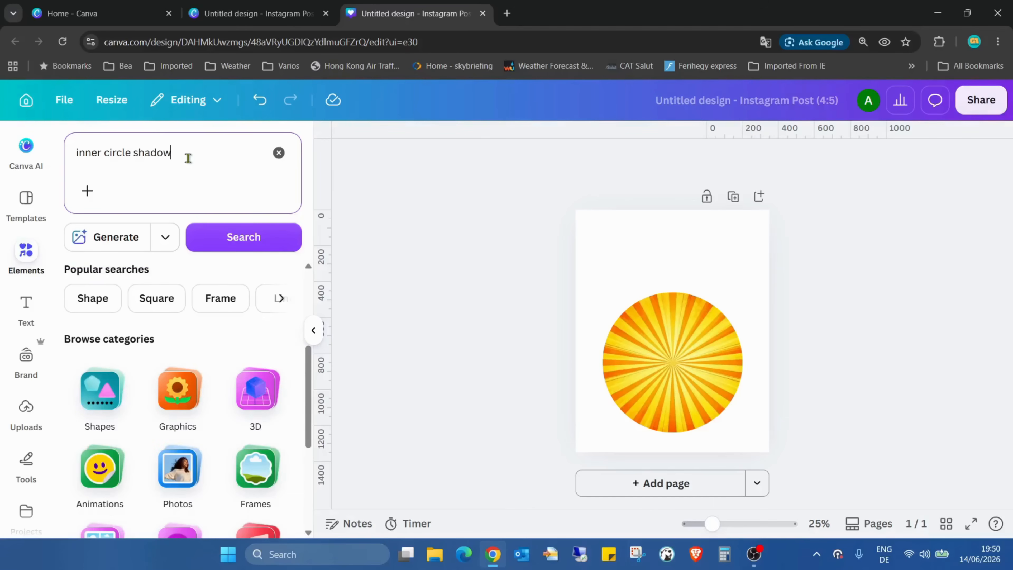
pyautogui.press('Return')
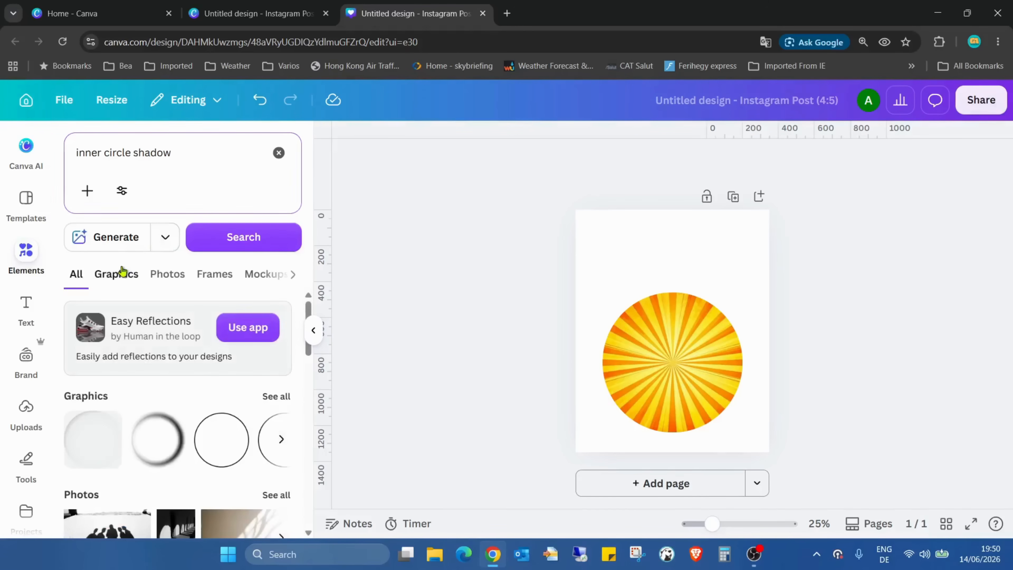
# Limit the results to graphics and add the ring with a blurred black outer shadow to the page
pyautogui.click(122, 273)
pyautogui.scroll(-5, 238, 312)
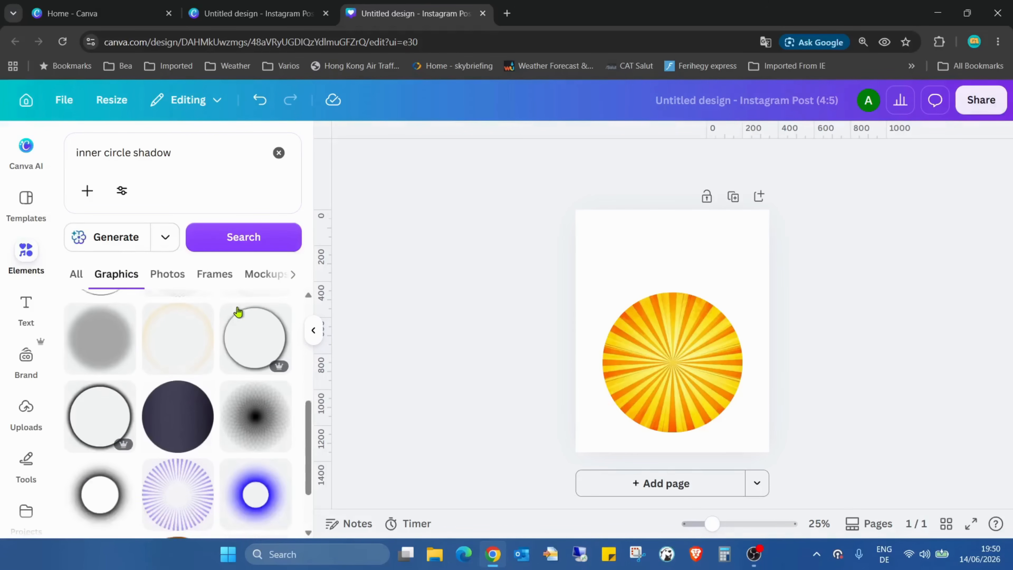
pyautogui.scroll(-2, 238, 312)
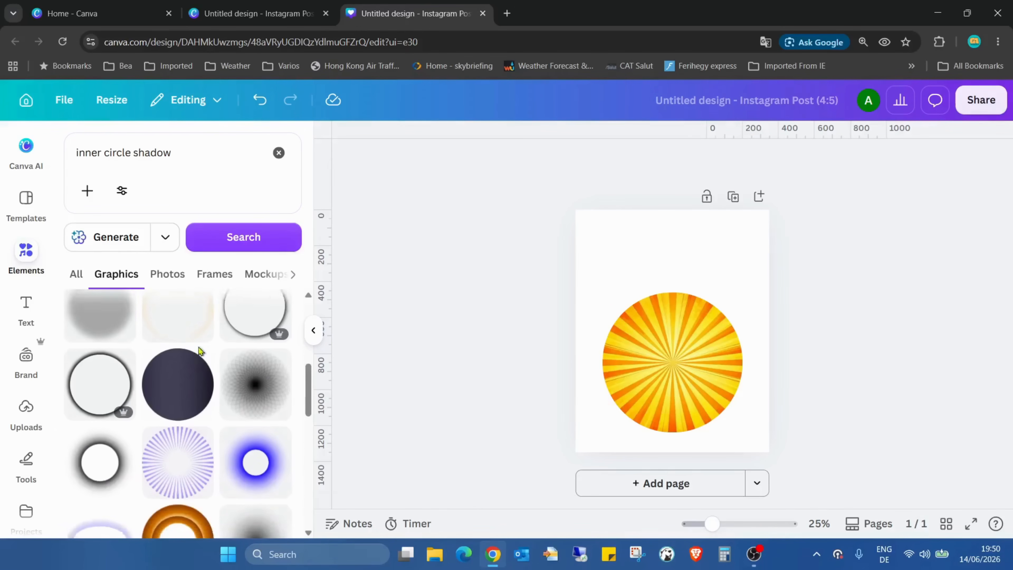
pyautogui.click(105, 361)
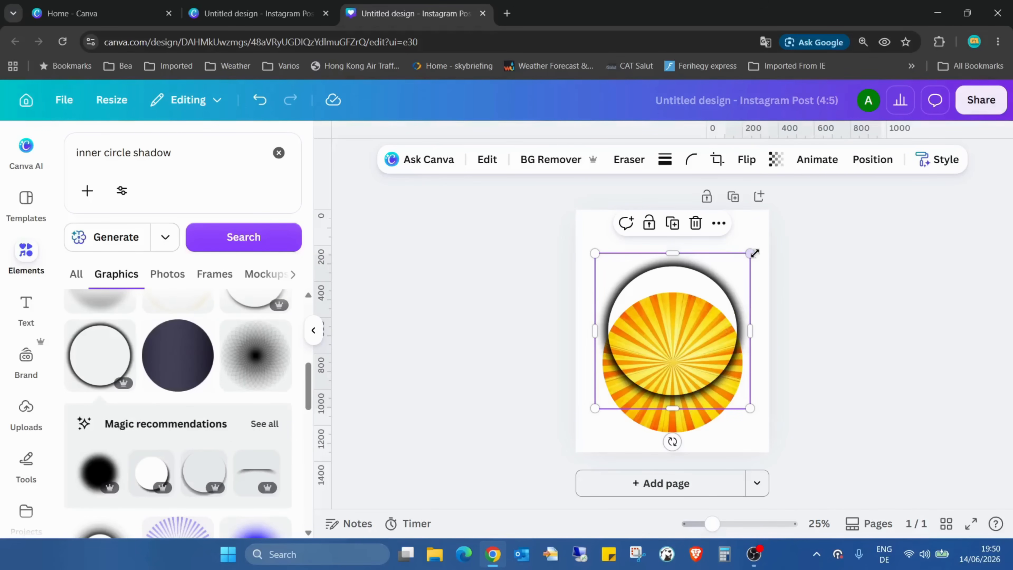
# Resize and move the shadow ring so that it closely surrounds the edge of the sunburst circle
pyautogui.moveTo(751, 254); pyautogui.dragTo(737, 266)
pyautogui.moveTo(707, 318); pyautogui.dragTo(712, 342)
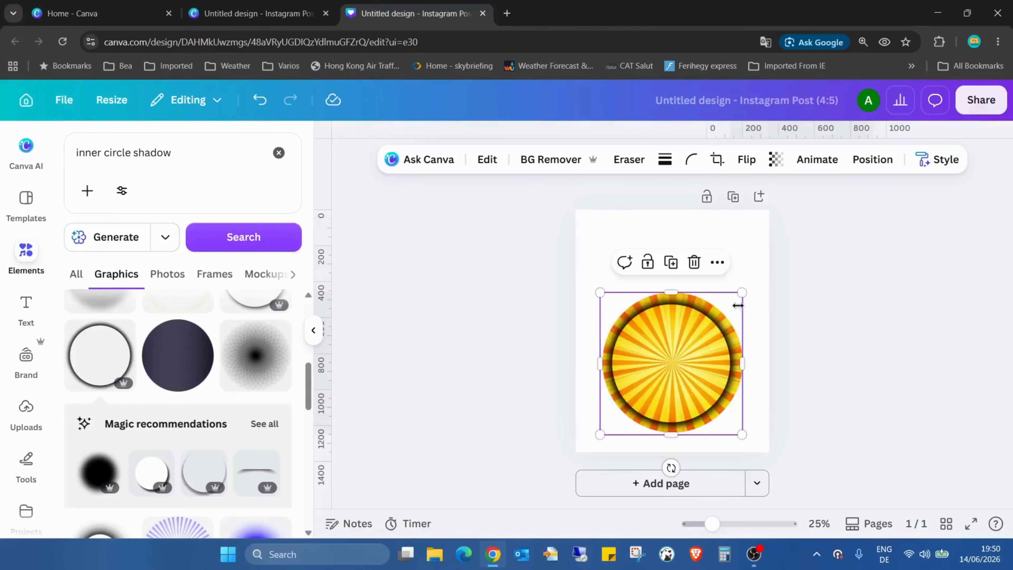
pyautogui.moveTo(742, 290); pyautogui.dragTo(762, 282)
pyautogui.moveTo(728, 310); pyautogui.dragTo(724, 318)
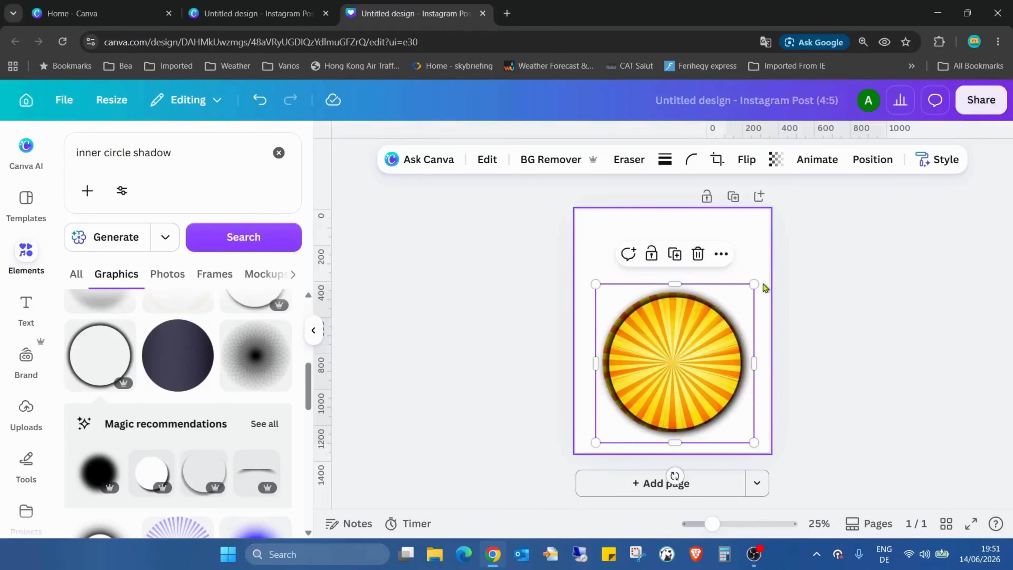
pyautogui.moveTo(754, 284); pyautogui.dragTo(755, 282)
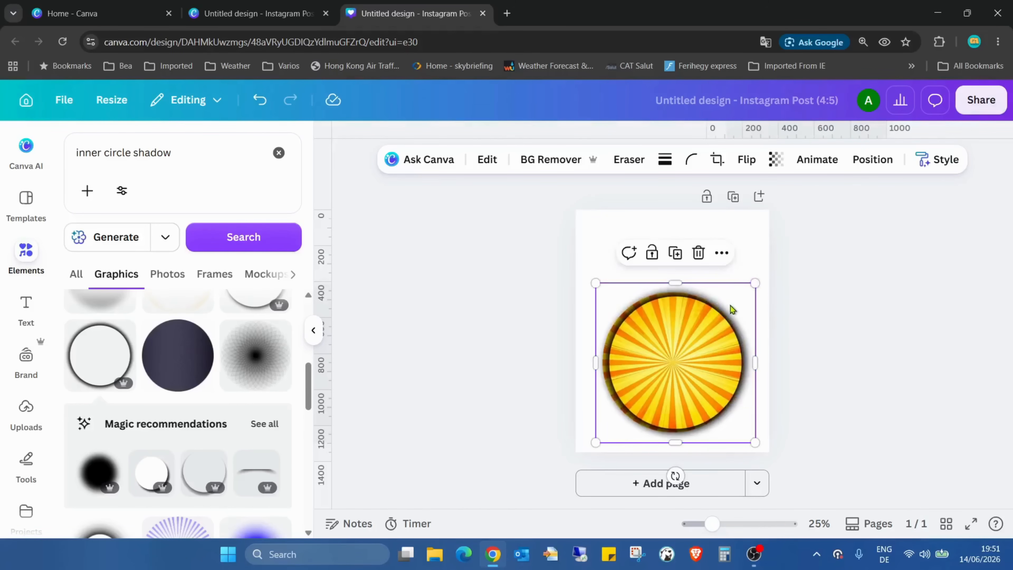
pyautogui.moveTo(721, 319); pyautogui.dragTo(716, 319)
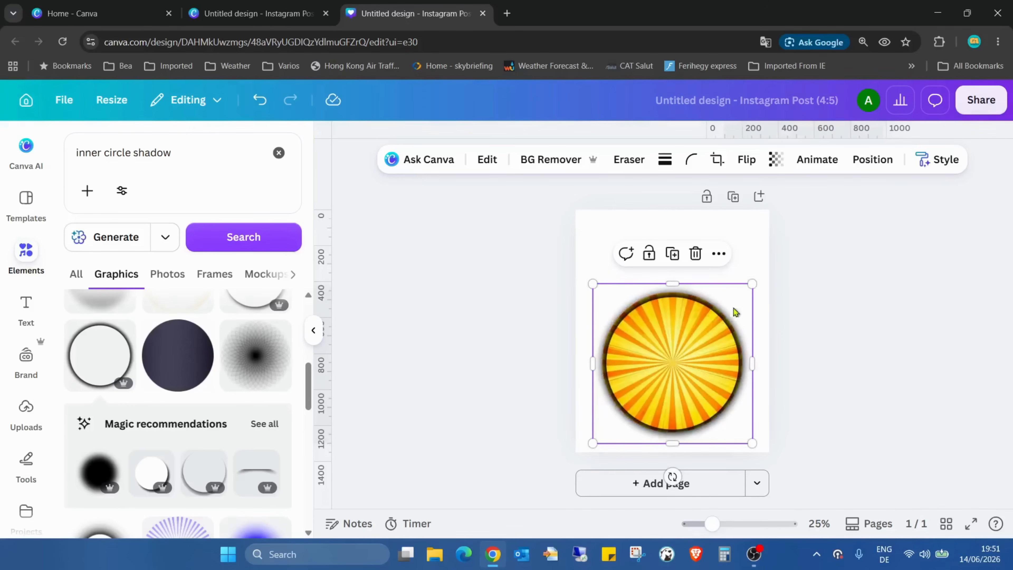
pyautogui.moveTo(753, 284); pyautogui.dragTo(755, 283)
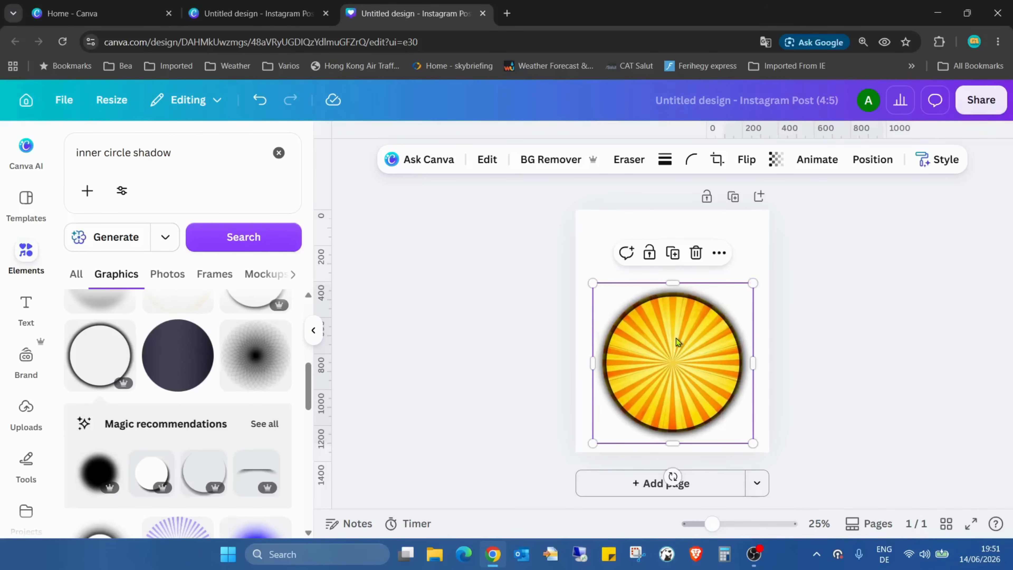
pyautogui.moveTo(677, 339)
pyautogui.mouseDown()
pyautogui.moveTo(674, 348)
pyautogui.moveTo(674, 337)
pyautogui.mouseUp()
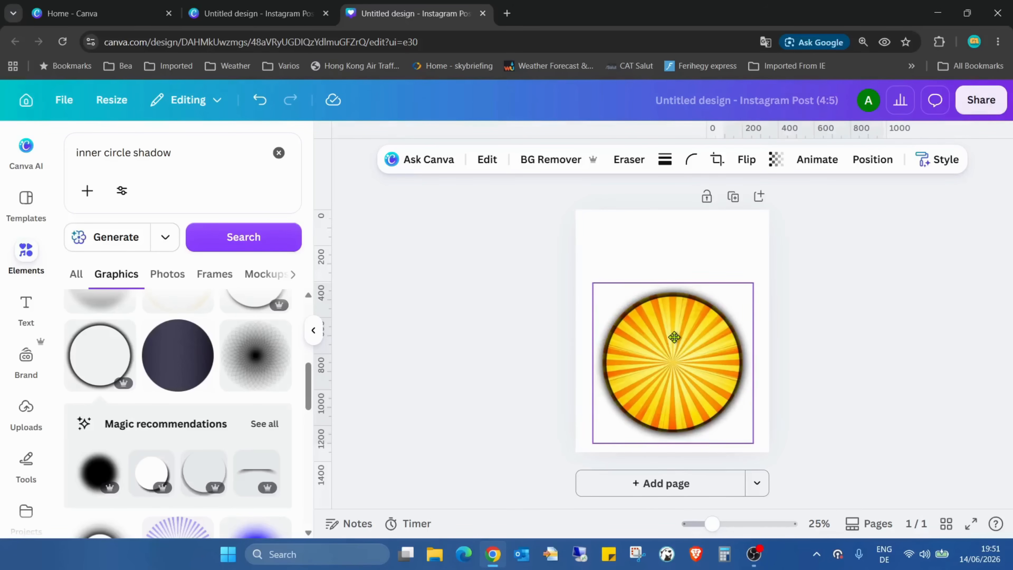
pyautogui.moveTo(674, 337)
pyautogui.mouseDown()
pyautogui.moveTo(681, 355)
pyautogui.moveTo(680, 340)
pyautogui.mouseUp()
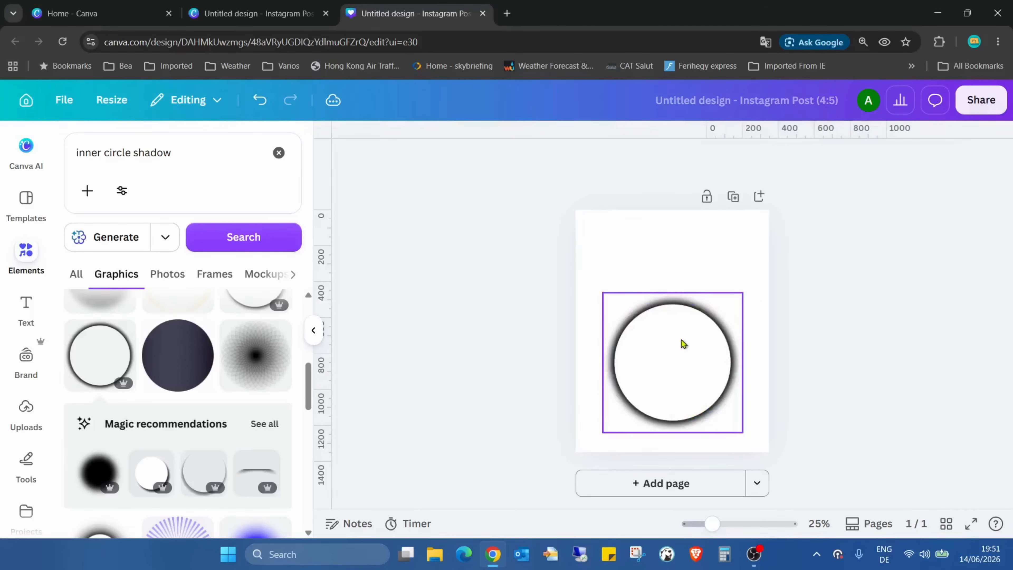
pyautogui.click(259, 100)
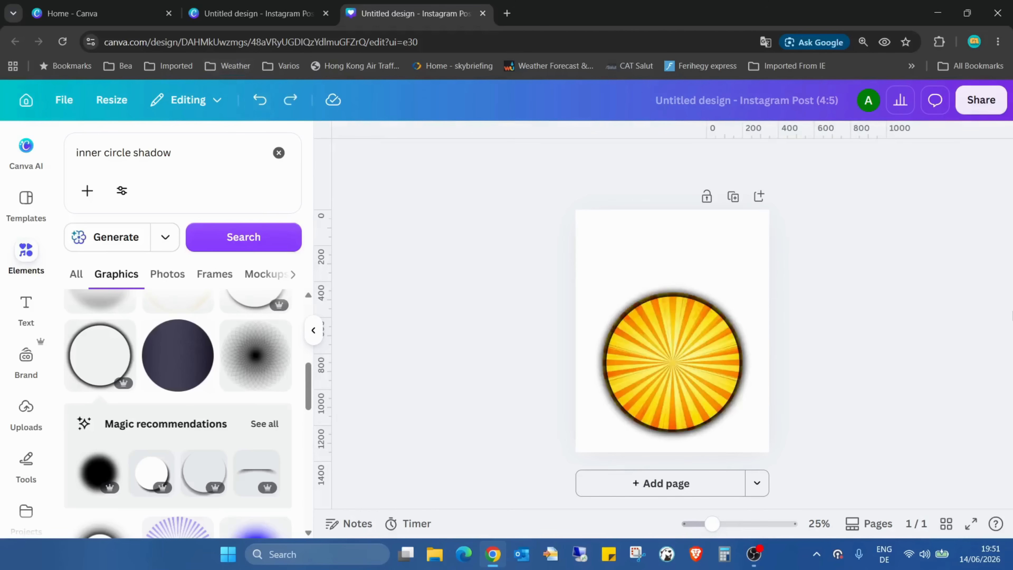
pyautogui.click(718, 251)
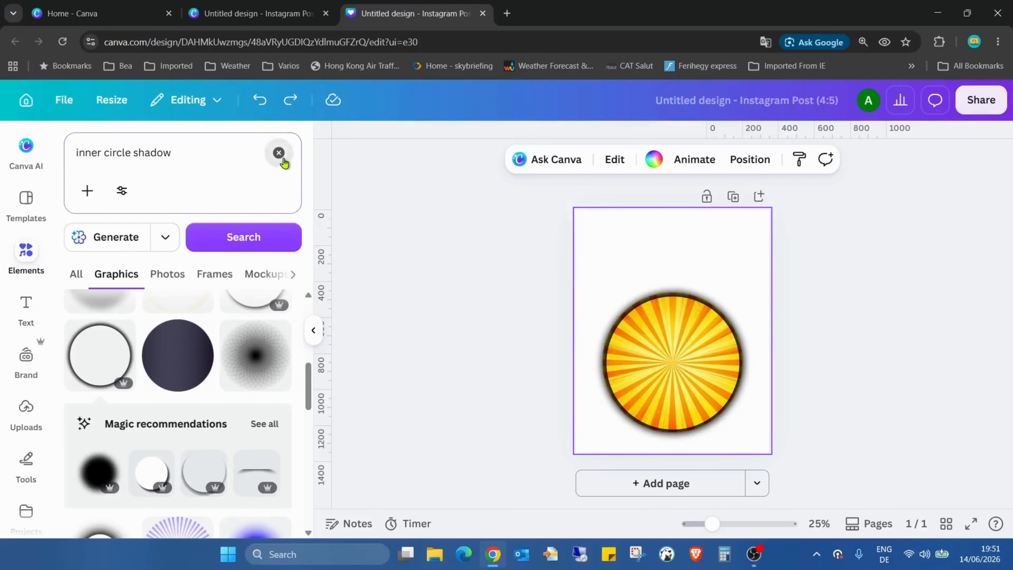
# Clear the element search and add the basic-shape frame with a straight top and semicircular bottom
pyautogui.click(278, 153)
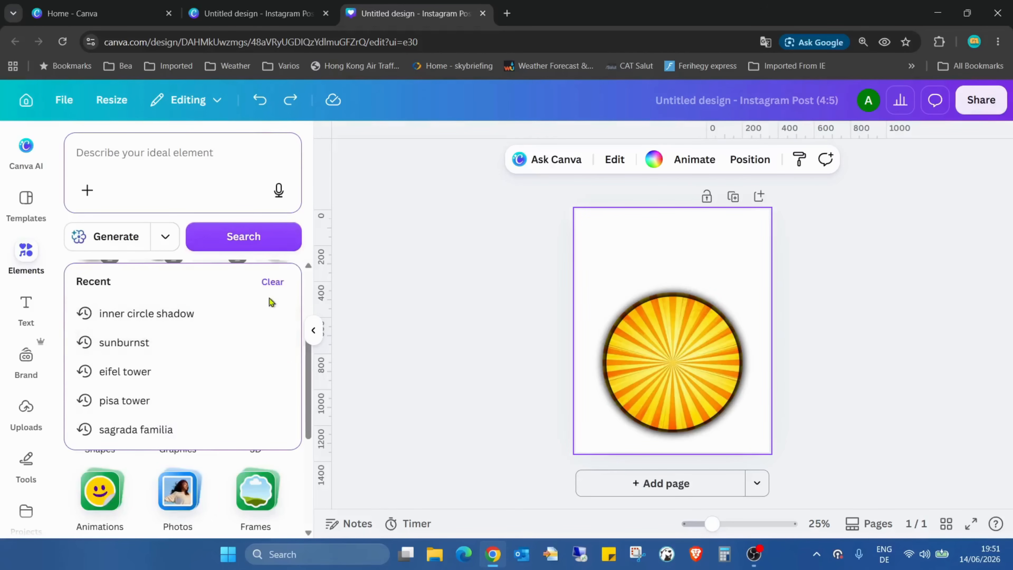
pyautogui.scroll(-3, 254, 360)
pyautogui.click(254, 372)
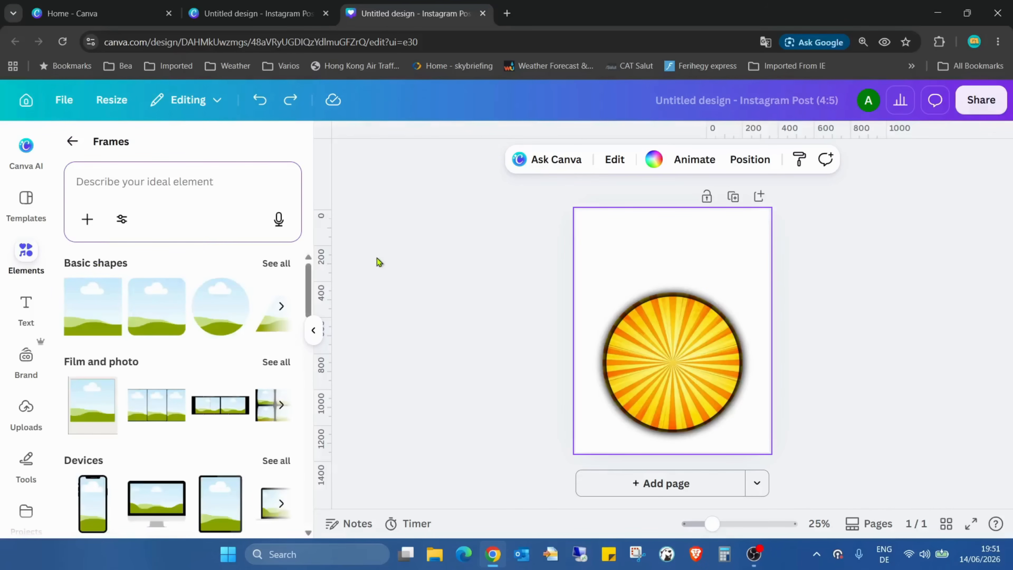
pyautogui.click(286, 264)
pyautogui.scroll(-10, 252, 284)
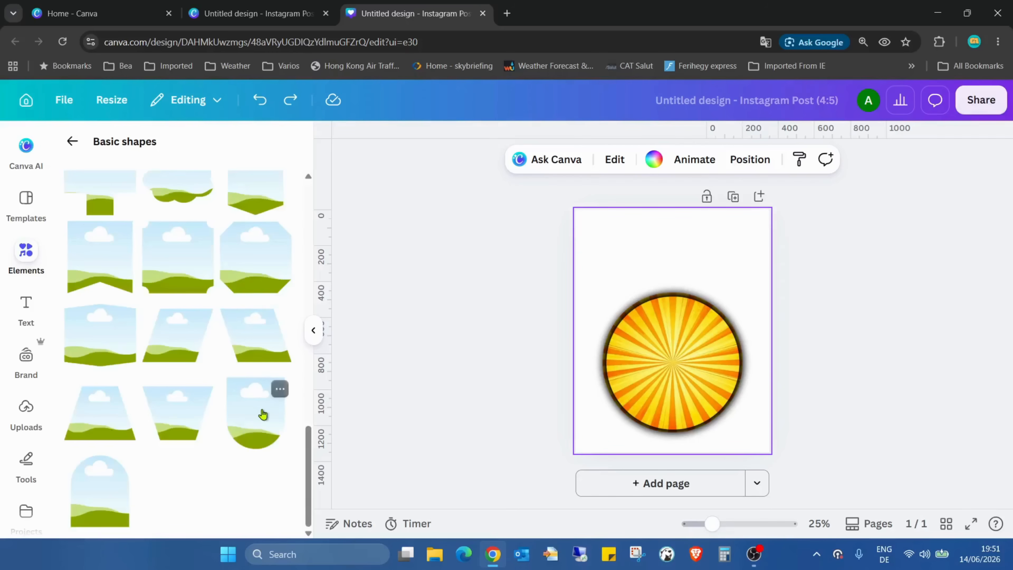
pyautogui.click(259, 400)
# Align the round-bottomed frame over the sunburst circle and enlarge it slightly so its curved bottom covers the circle's lower edge
pyautogui.moveTo(722, 391); pyautogui.dragTo(693, 372)
pyautogui.click(769, 281)
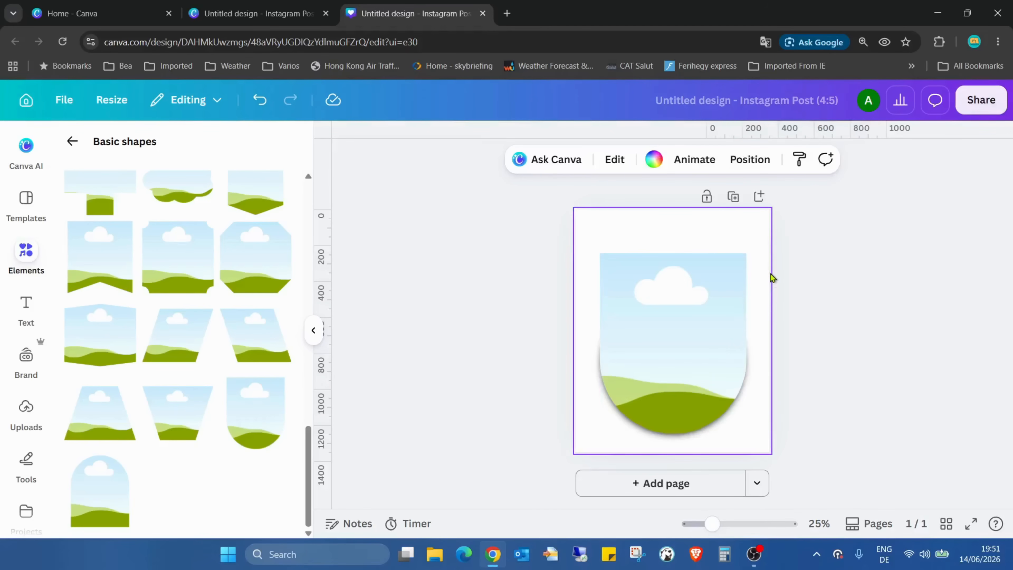
pyautogui.click(739, 269)
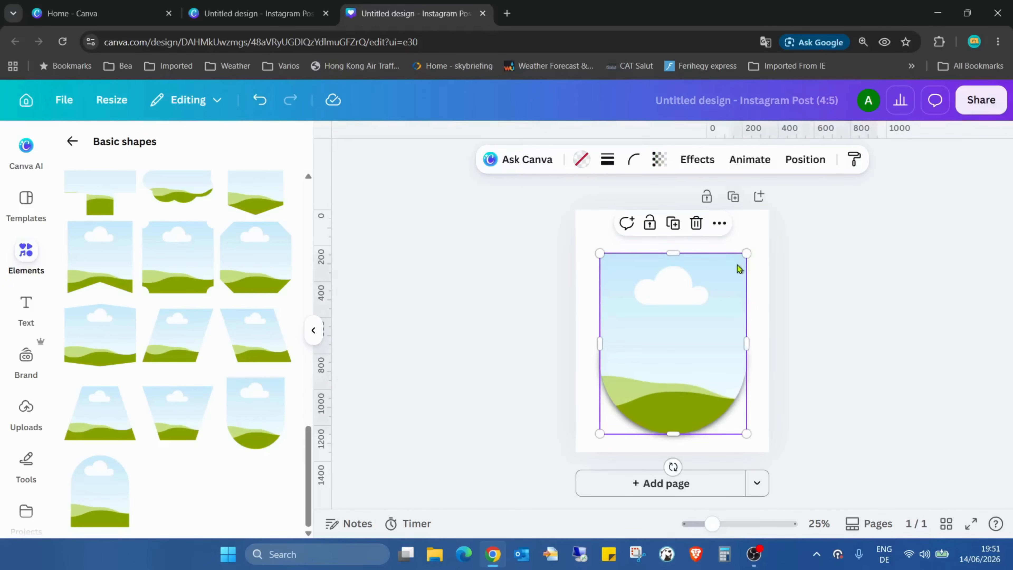
pyautogui.moveTo(749, 251); pyautogui.dragTo(752, 248)
pyautogui.moveTo(692, 281); pyautogui.dragTo(691, 283)
pyautogui.click(766, 235)
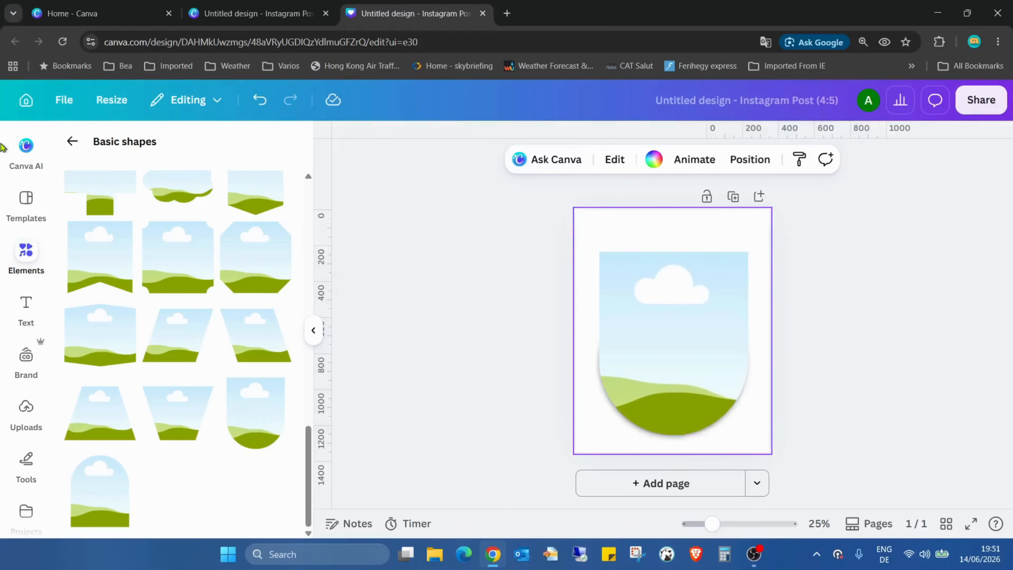
# Leave the frames category, search the elements for "eifel tower" and limit the results to photos
pyautogui.scroll(5, 242, 249)
pyautogui.click(72, 141)
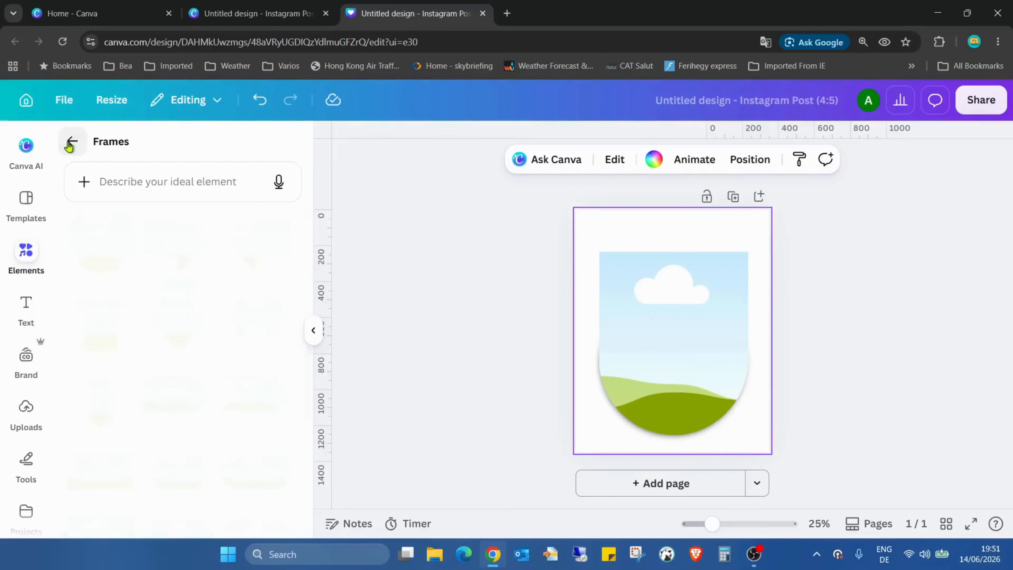
pyautogui.click(119, 178)
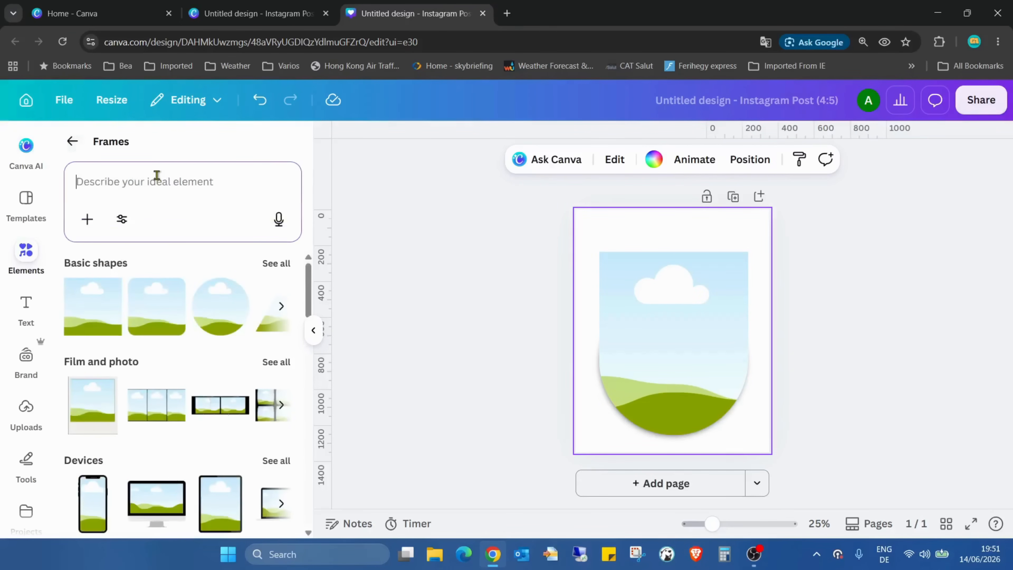
pyautogui.click(72, 141)
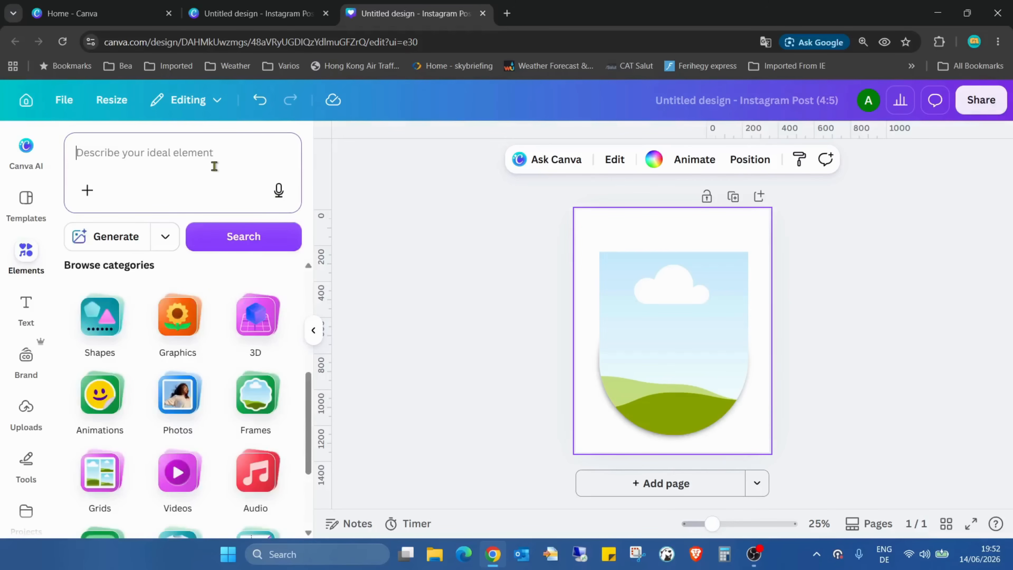
pyautogui.write('eifel')
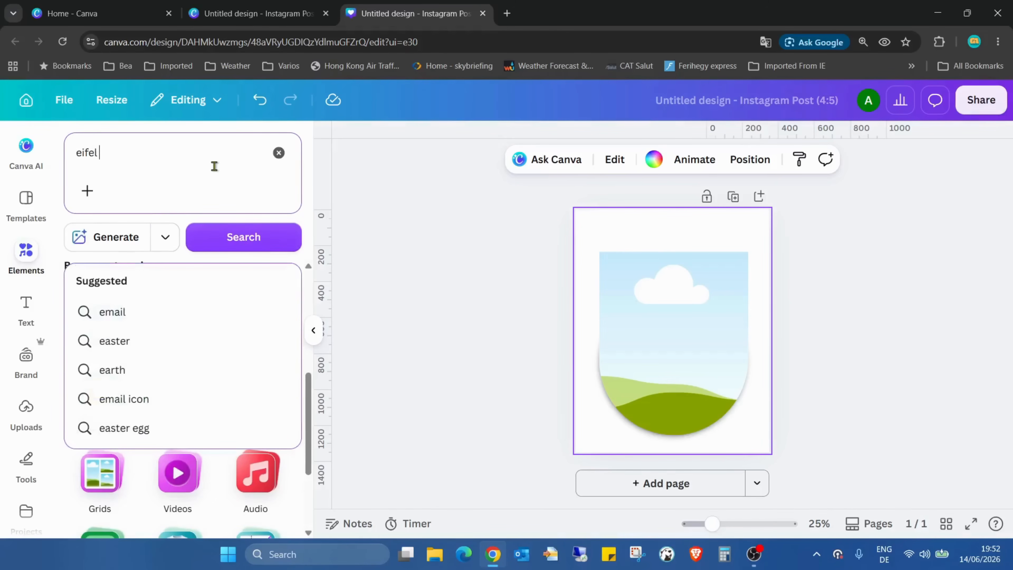
pyautogui.write(' tower')
pyautogui.press('Return')
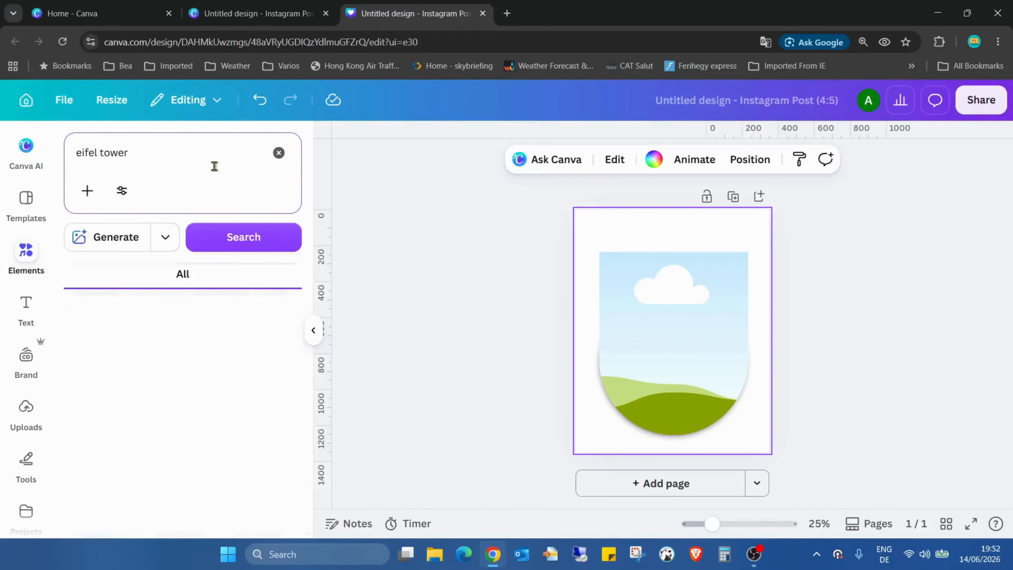
pyautogui.click(167, 273)
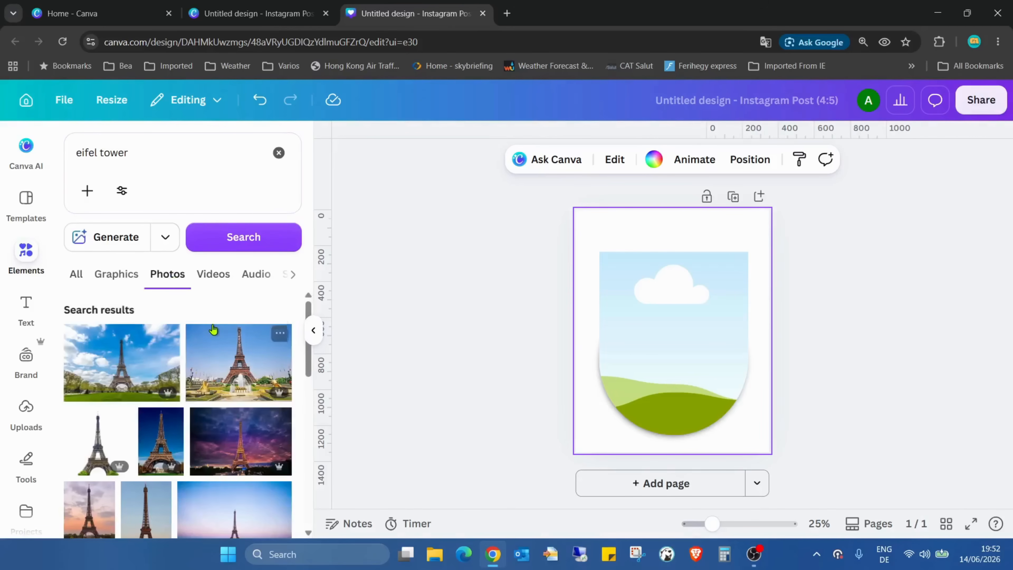
# Add the portrait Eiffel Tower photo with the deep blue sky and place it inside the round-bottomed frame
pyautogui.scroll(-2, 225, 304)
pyautogui.scroll(-2, 225, 333)
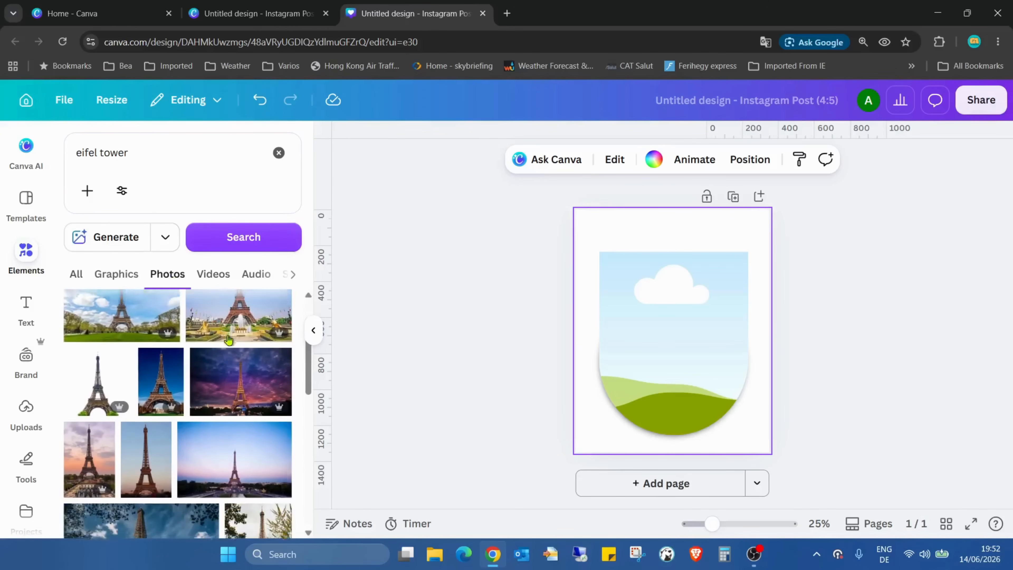
pyautogui.click(162, 336)
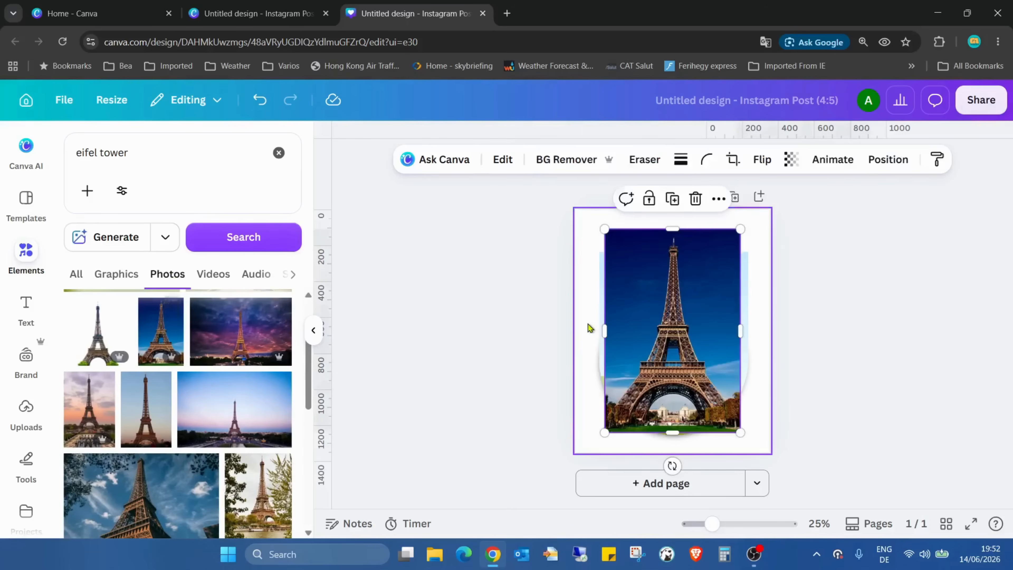
pyautogui.moveTo(682, 326); pyautogui.dragTo(681, 339)
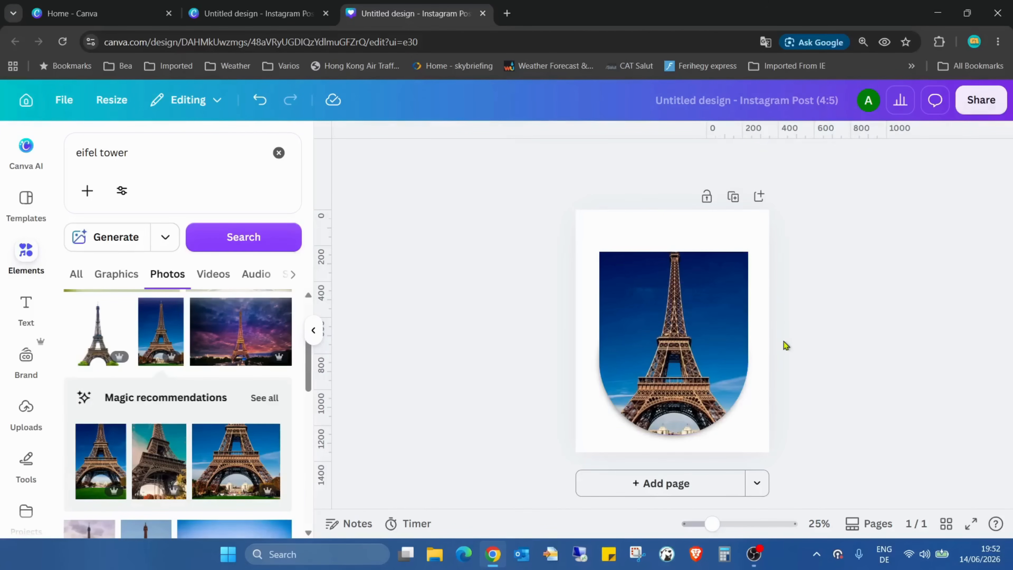
# Shift the photo down inside its frame until the tower's tip is included, and remove the photo's background
pyautogui.doubleClick(723, 298)
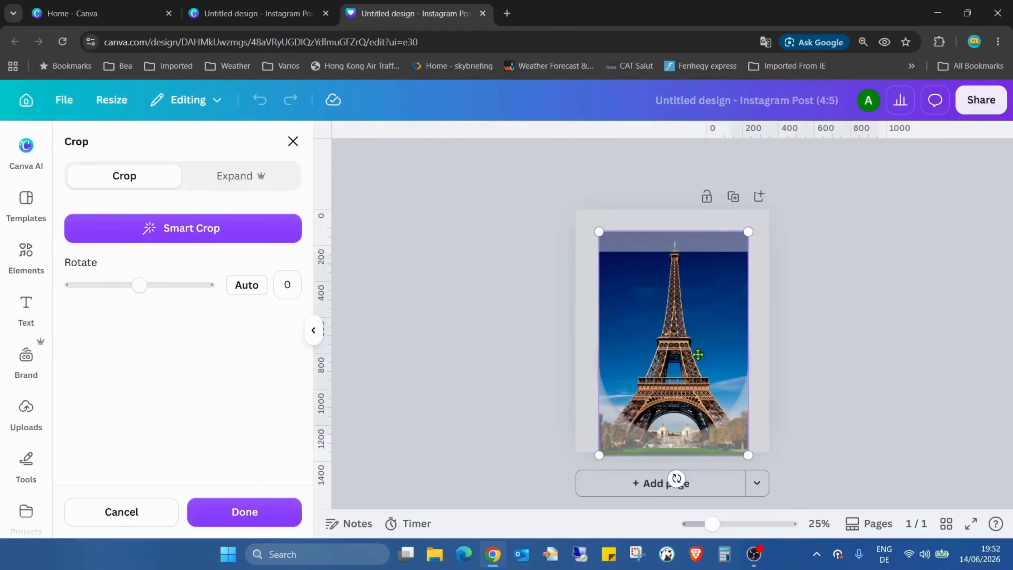
pyautogui.moveTo(692, 278); pyautogui.dragTo(698, 344)
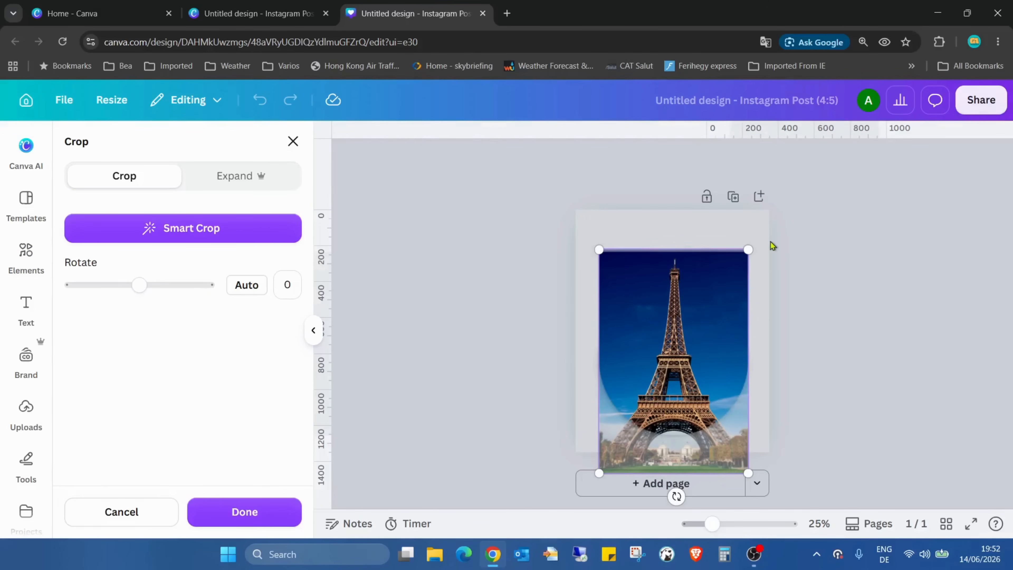
pyautogui.click(797, 259)
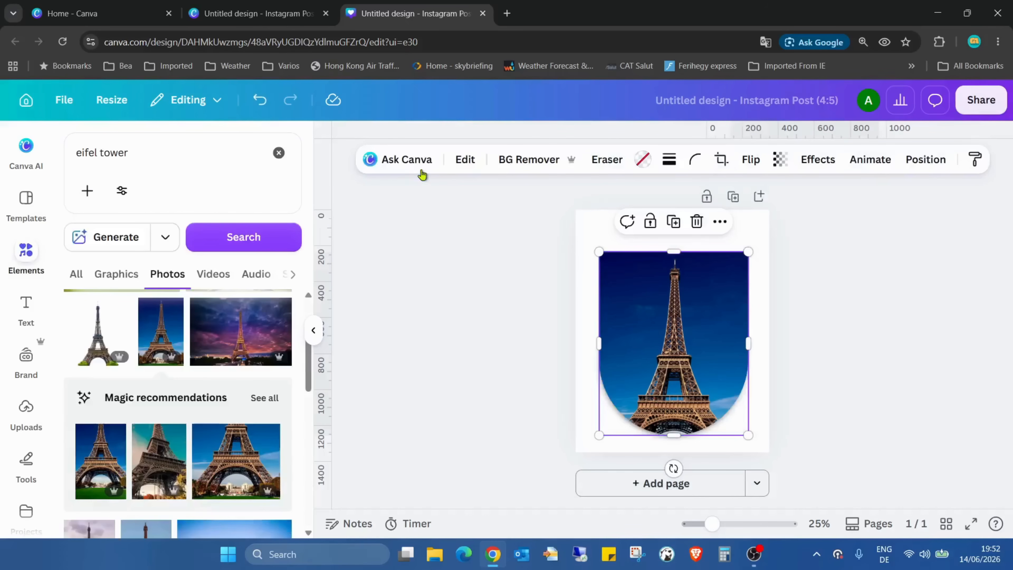
pyautogui.click(531, 167)
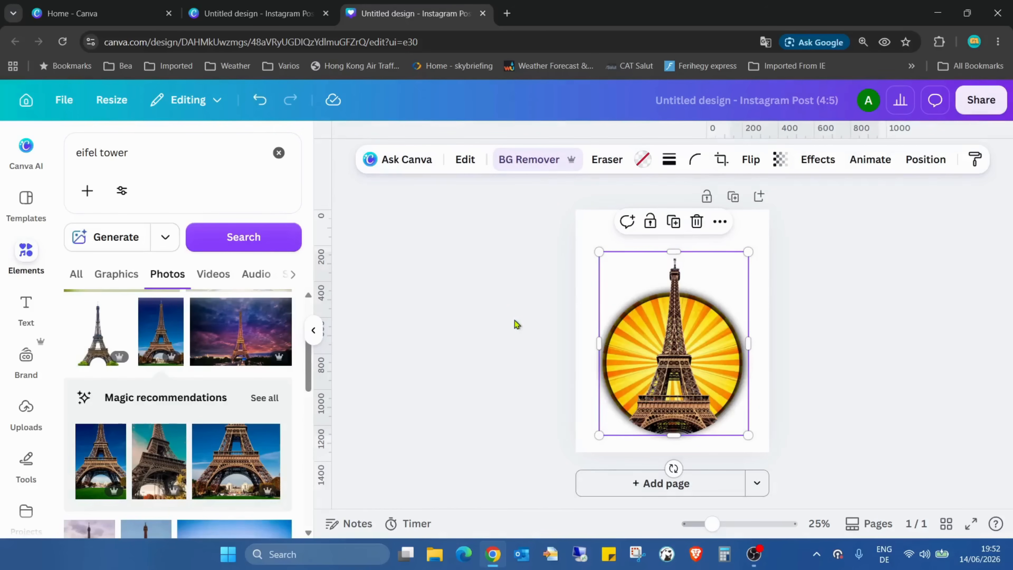
pyautogui.click(928, 334)
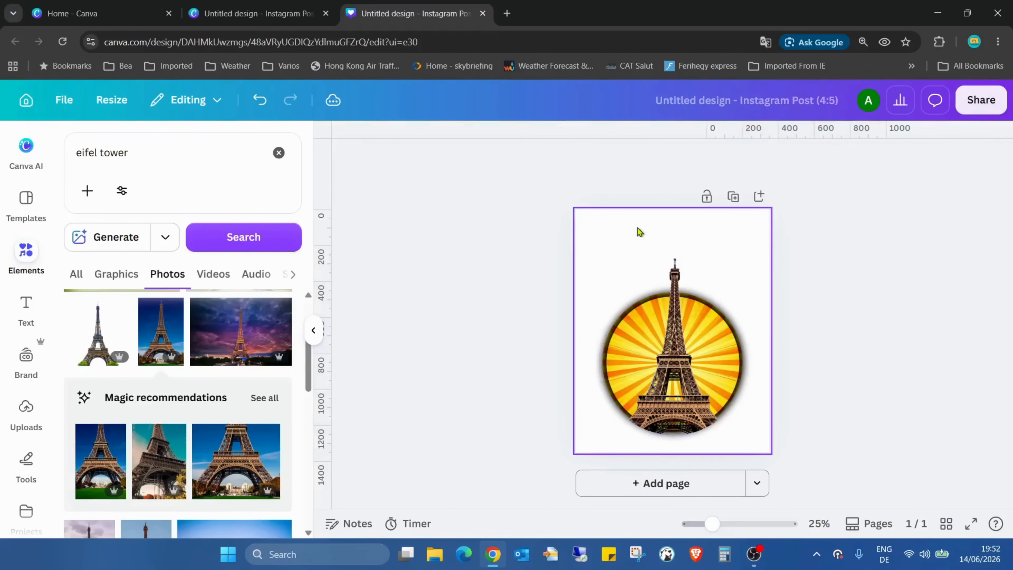
# Enlarge the sunburst circle, shadow ring and tower together to the page width, centre them and group them
pyautogui.moveTo(593, 231); pyautogui.dragTo(786, 482)
pyautogui.moveTo(753, 420); pyautogui.dragTo(733, 382)
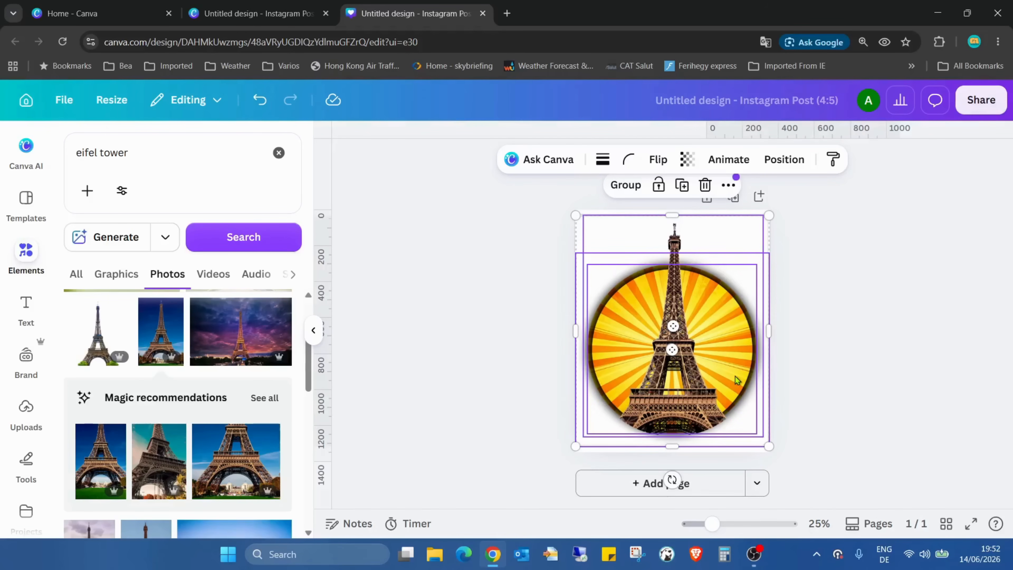
pyautogui.click(624, 186)
pyautogui.click(917, 290)
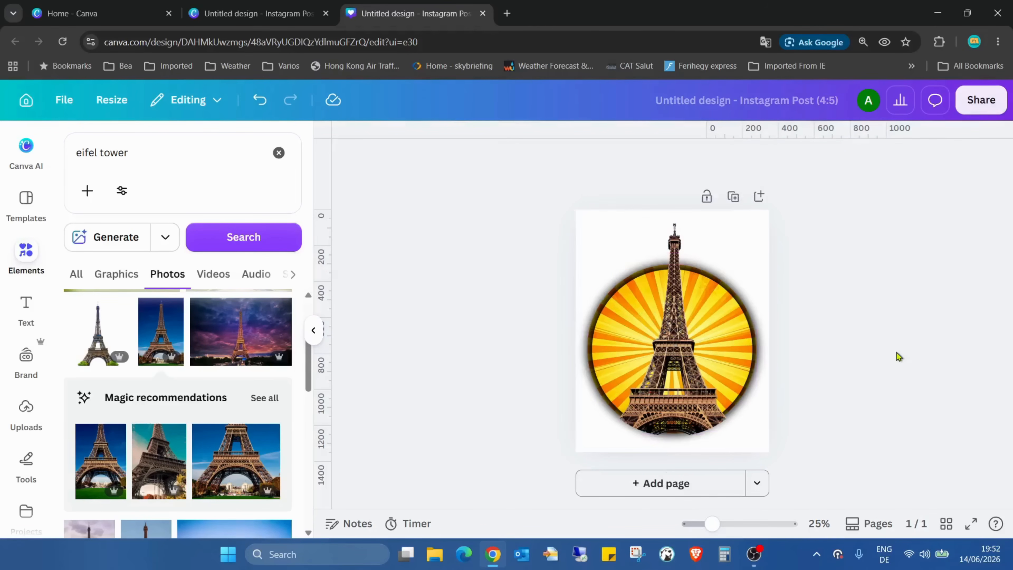
# Inspect the grouped artwork up close, ungroup it and move all its elements slightly upward on the page
pyautogui.moveTo(712, 524); pyautogui.dragTo(731, 525)
pyautogui.scroll(-3, 886, 212)
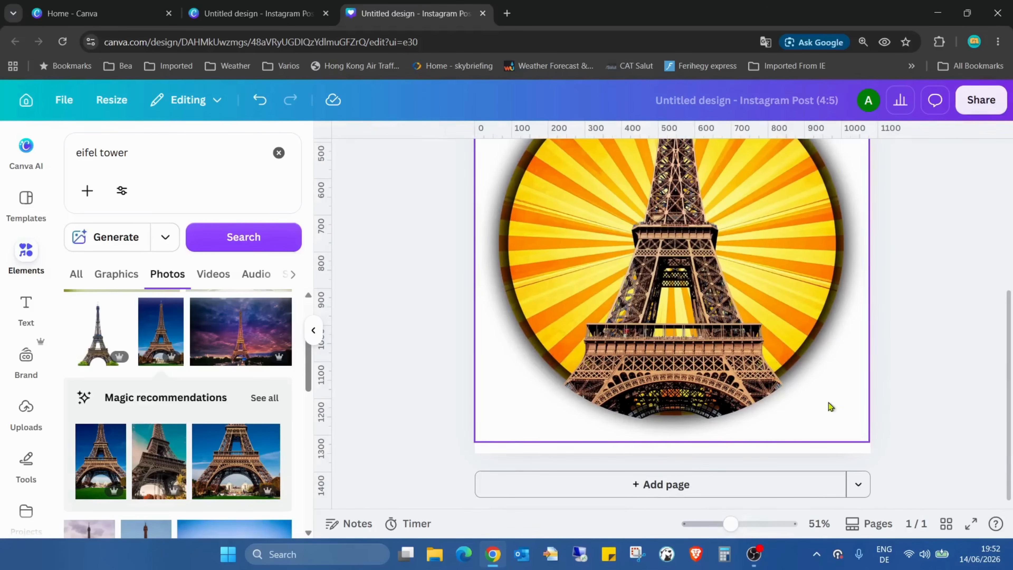
pyautogui.scroll(3, 831, 406)
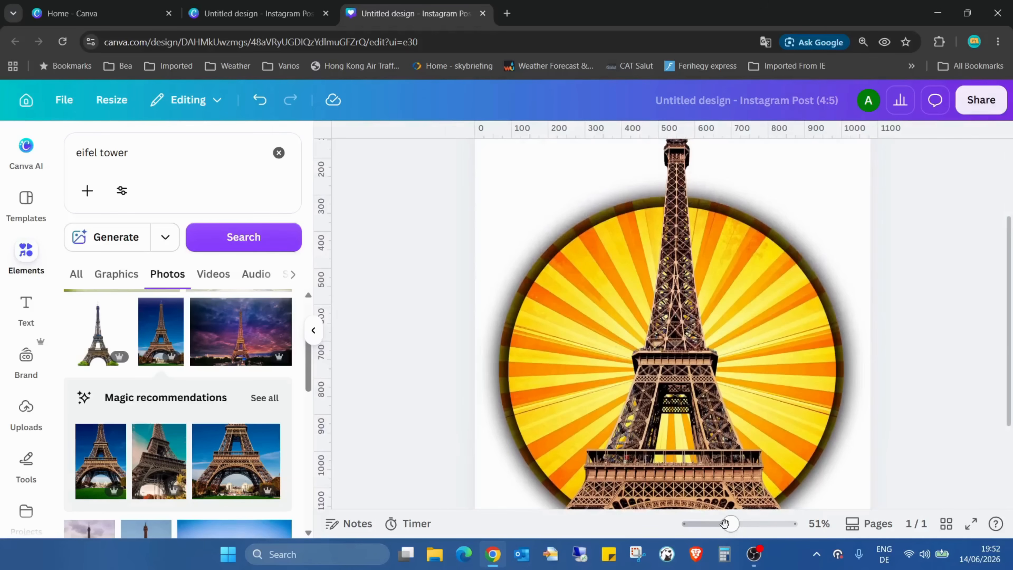
pyautogui.moveTo(725, 523); pyautogui.dragTo(712, 523)
pyautogui.click(692, 330)
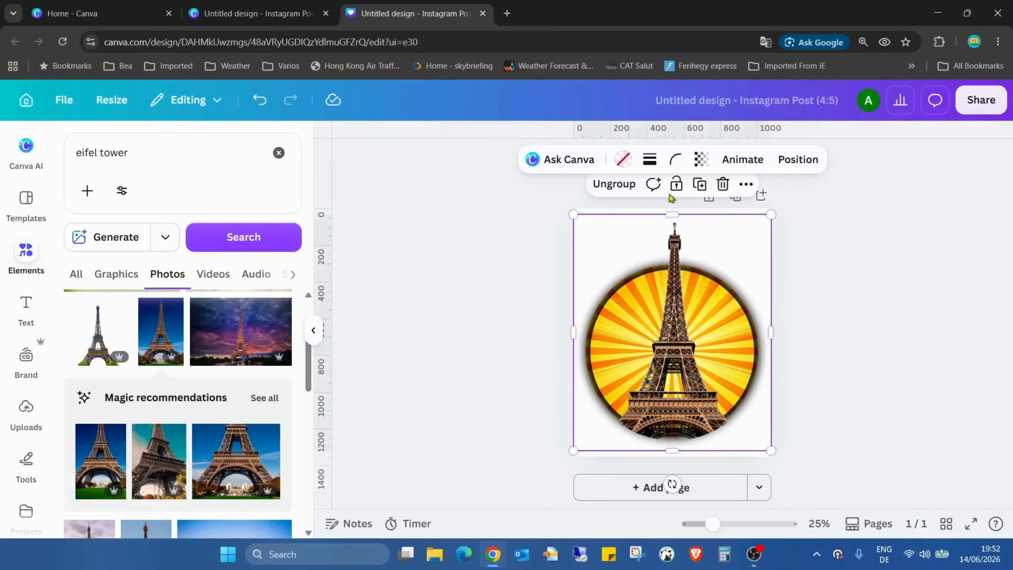
pyautogui.click(630, 184)
pyautogui.moveTo(712, 376); pyautogui.dragTo(690, 363)
pyautogui.click(893, 369)
# Nudge the tower photo upward in small increments so its curved base sits inside the circle's dark lower rim
pyautogui.click(686, 353)
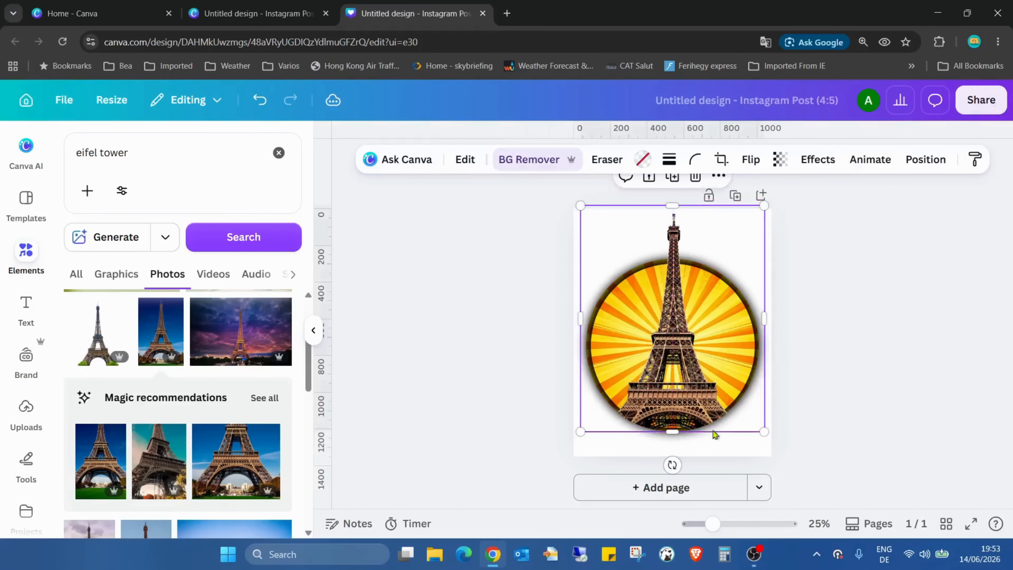
pyautogui.moveTo(713, 523); pyautogui.dragTo(736, 523)
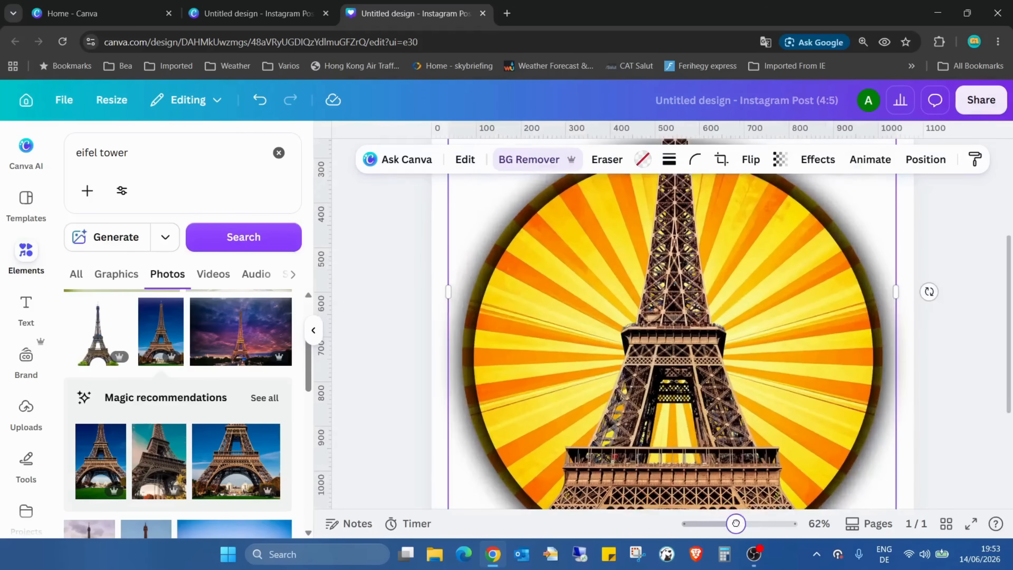
pyautogui.scroll(-5, 736, 350)
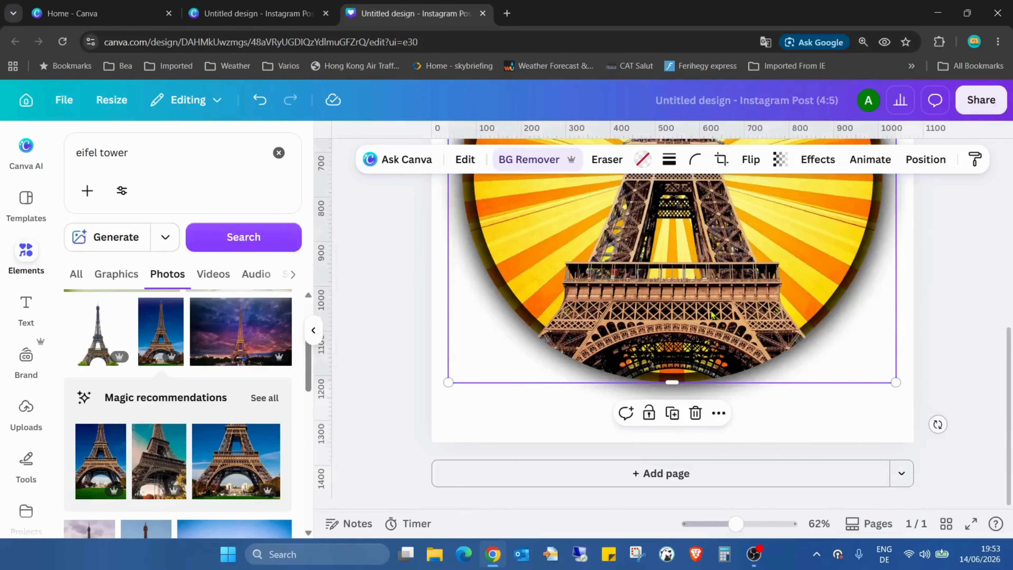
pyautogui.click(787, 412)
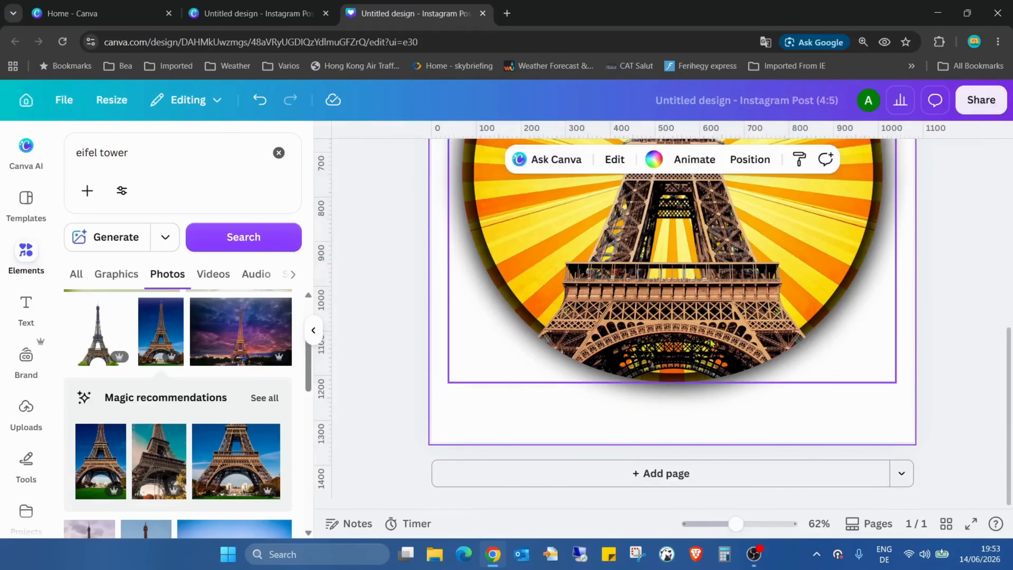
pyautogui.moveTo(712, 339); pyautogui.dragTo(712, 336)
pyautogui.press('Up')
pyautogui.press('Up')
pyautogui.press('Up')
pyautogui.press('Up')
pyautogui.press('Up')
pyautogui.press('Up')
pyautogui.press('Up')
pyautogui.press('Up')
pyautogui.press('Up')
pyautogui.press('Up')
pyautogui.press('Up')
pyautogui.press('Up')
pyautogui.press('Up')
pyautogui.press('Up')
pyautogui.press('Up')
pyautogui.press('Up')
pyautogui.press('Up')
pyautogui.press('Up')
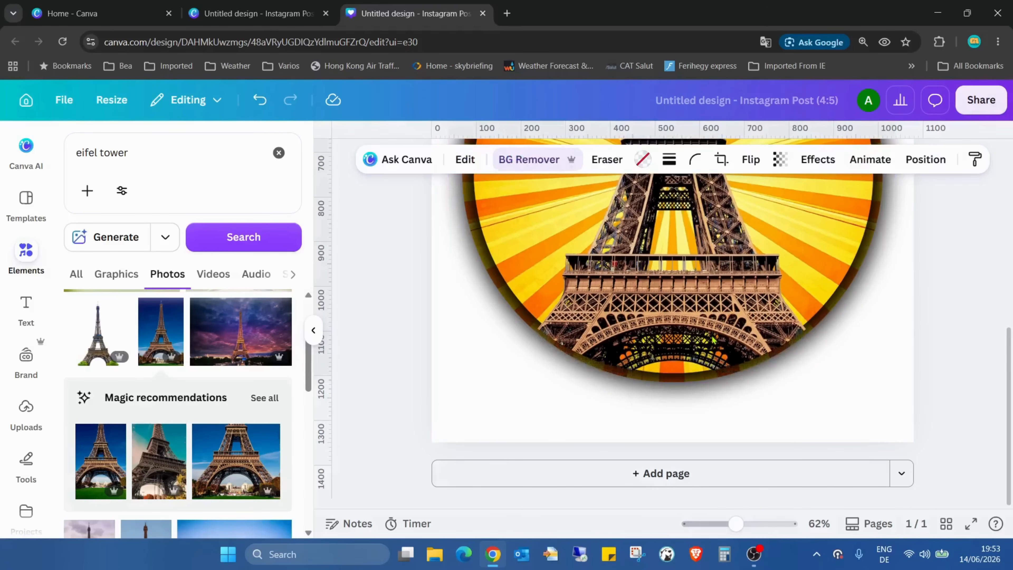
# Check the crops of the tower photo and the shadow ring, and preview the design full screen
pyautogui.doubleClick(713, 339)
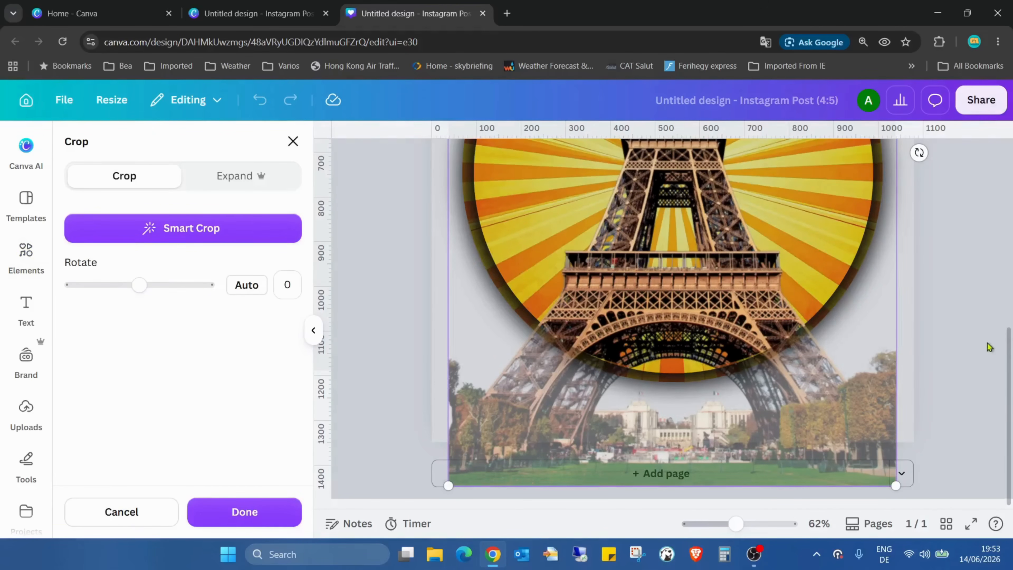
pyautogui.click(966, 337)
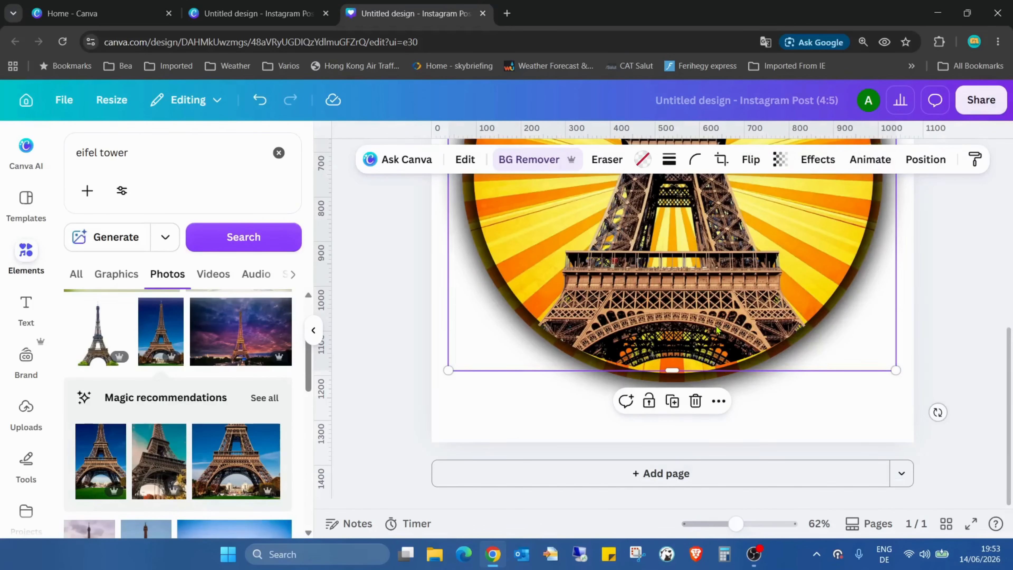
pyautogui.click(831, 410)
pyautogui.doubleClick(679, 310)
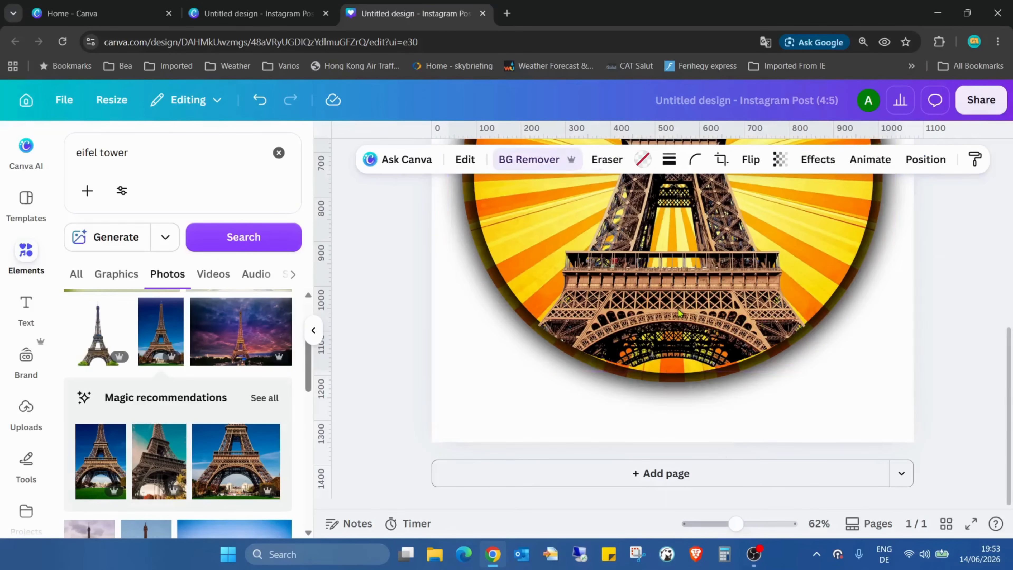
pyautogui.click(680, 313)
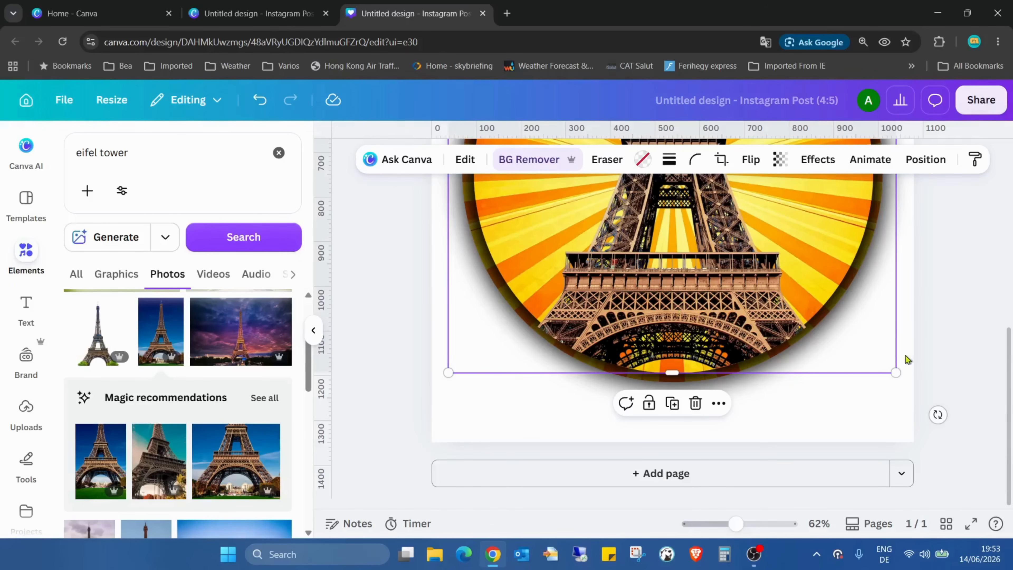
pyautogui.doubleClick(837, 391)
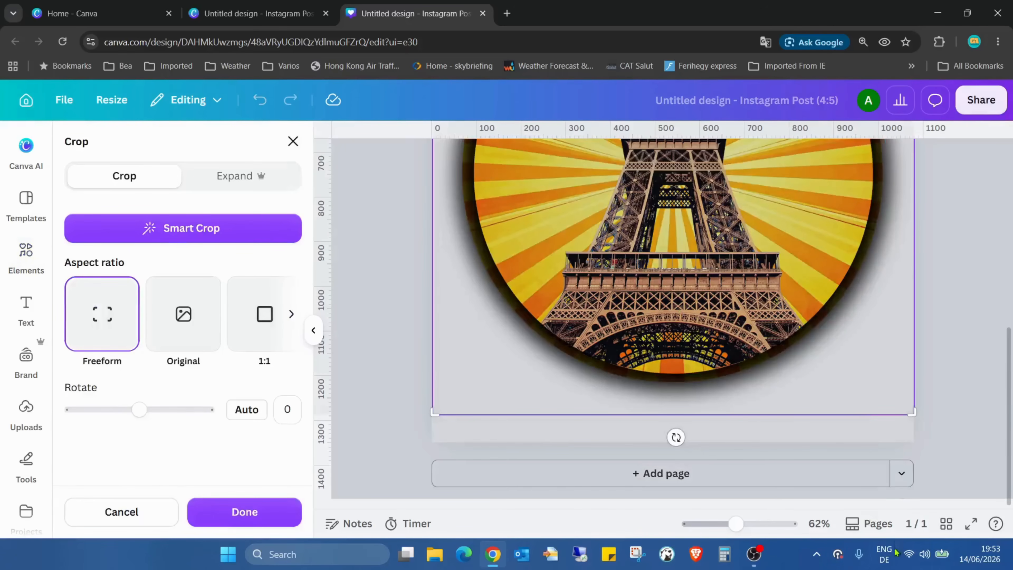
pyautogui.click(970, 523)
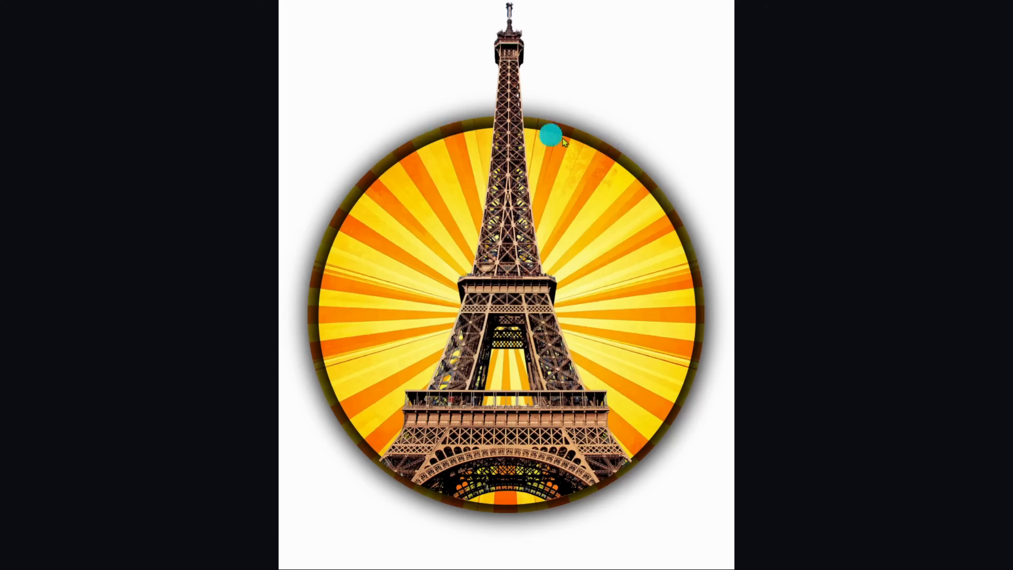
pyautogui.press('Escape')
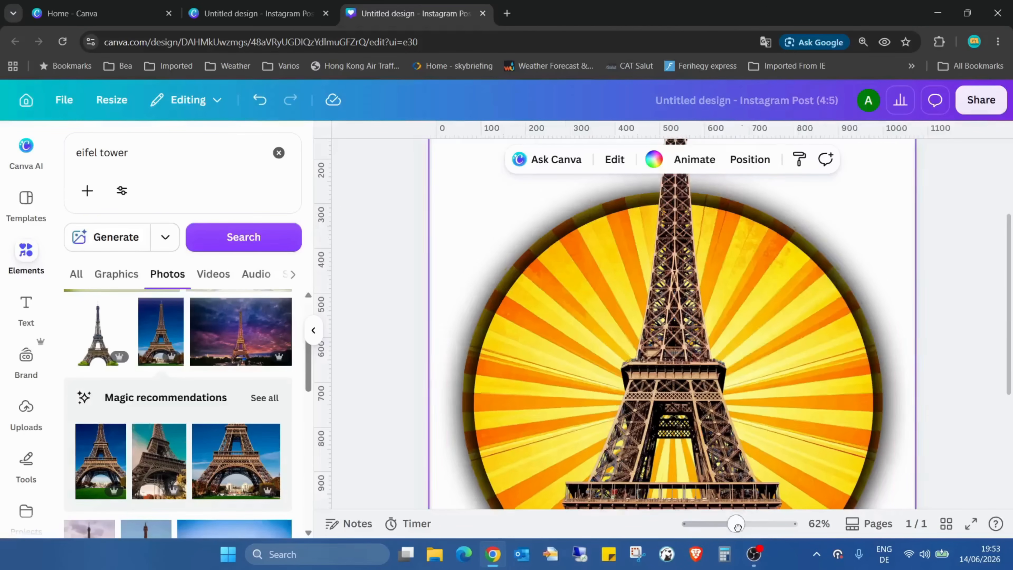
# Delete the shadow ring layer between the tower and the sunburst circle
pyautogui.moveTo(736, 524)
pyautogui.mouseDown()
pyautogui.moveTo(708, 525)
pyautogui.moveTo(718, 531)
pyautogui.mouseUp()
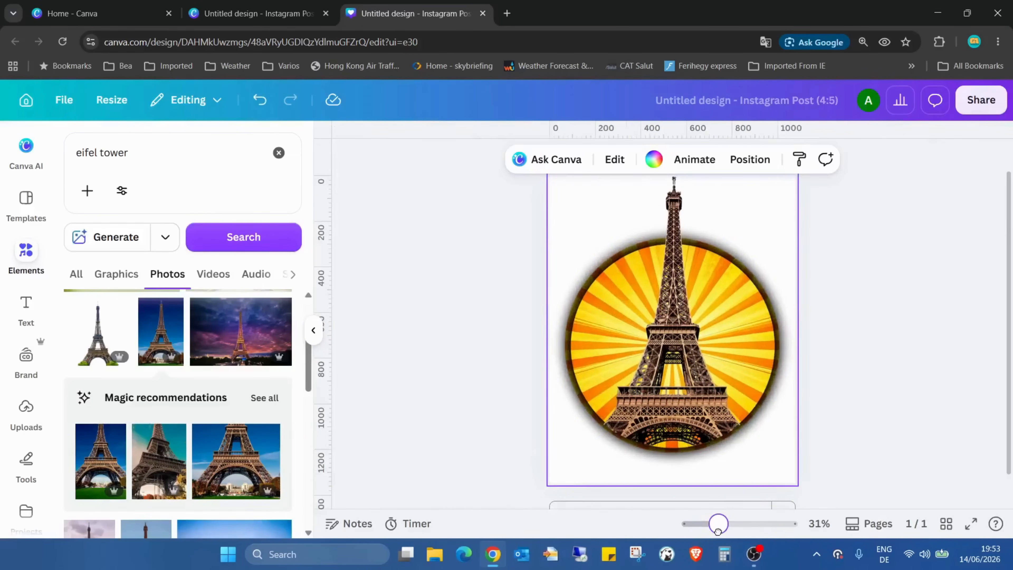
pyautogui.click(748, 163)
pyautogui.click(112, 318)
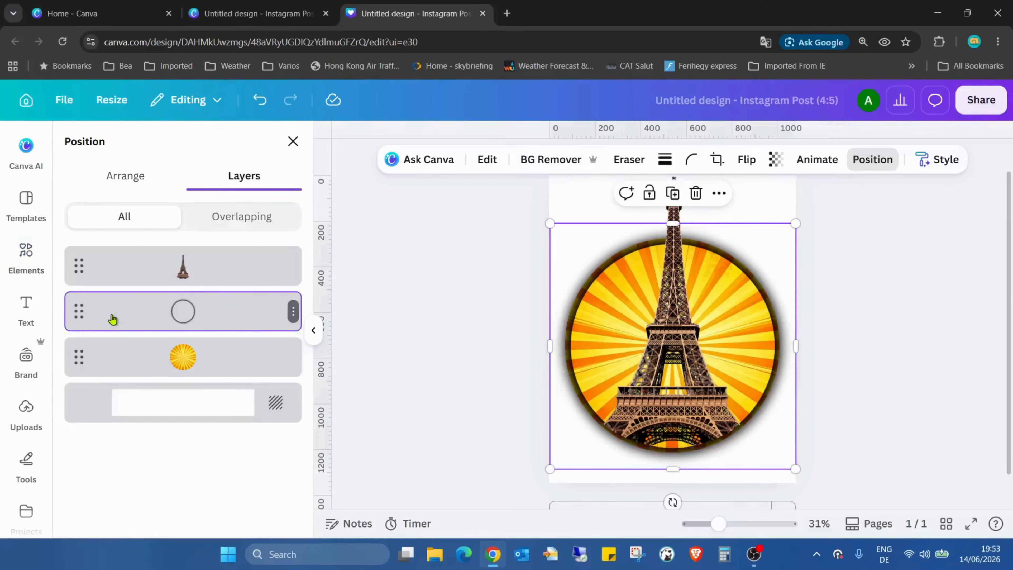
pyautogui.press('Delete')
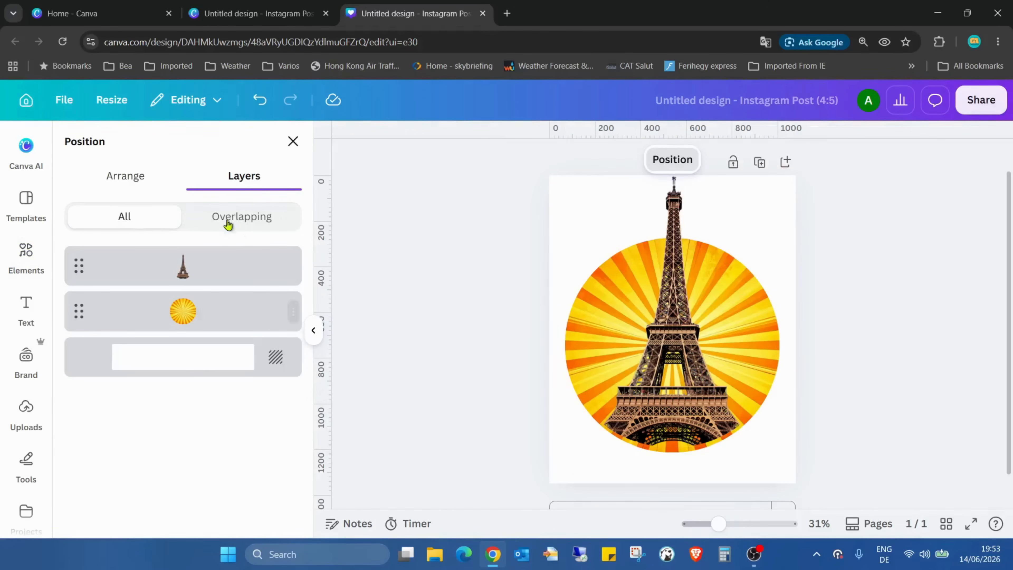
pyautogui.click(293, 141)
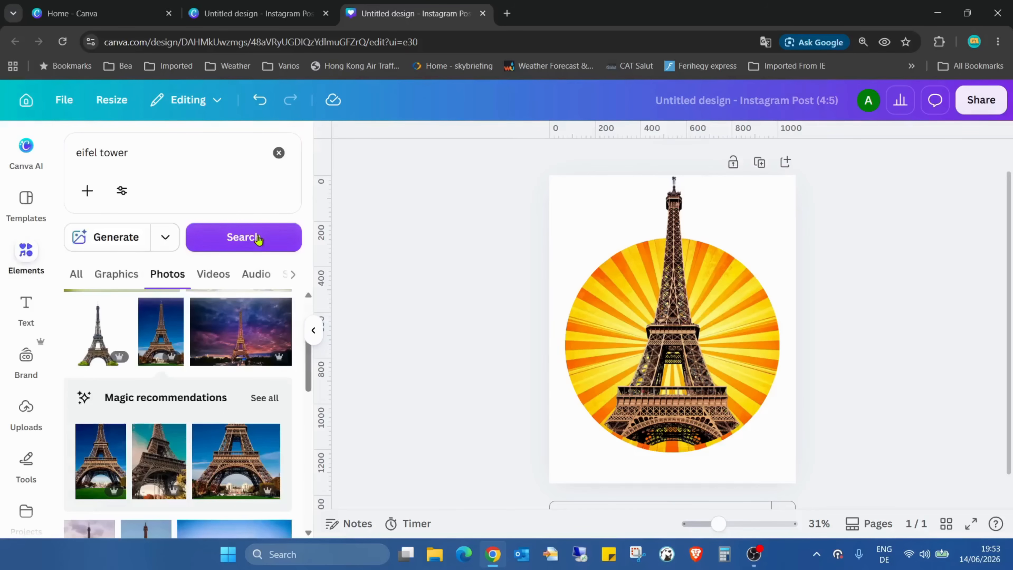
# Search the elements for "inner circle shadow", limit the results to graphics and add a thin circular ring with a soft shadow
pyautogui.click(279, 153)
pyautogui.write('inne')
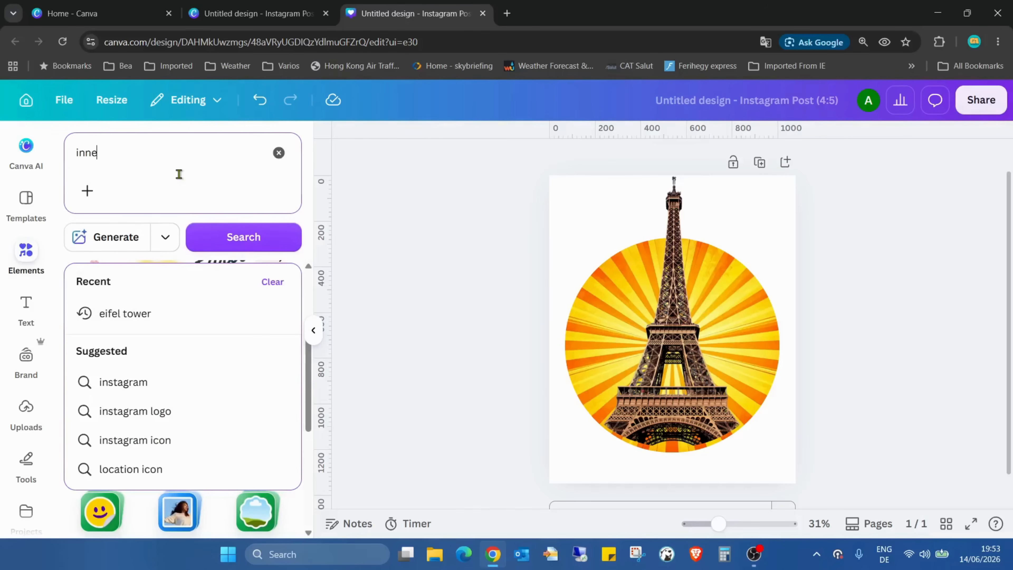
pyautogui.write('r circle s')
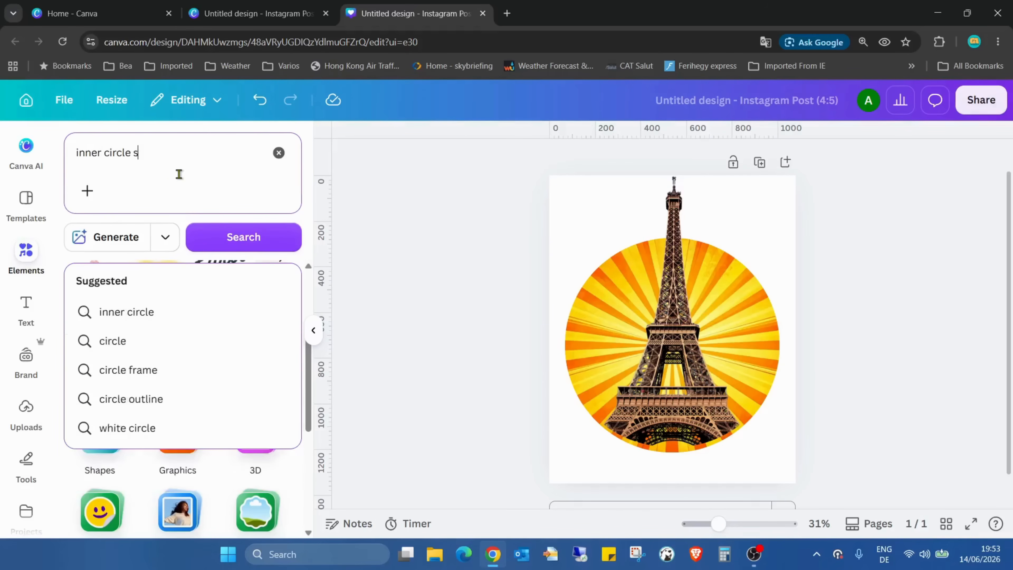
pyautogui.write('hadow')
pyautogui.press('Return')
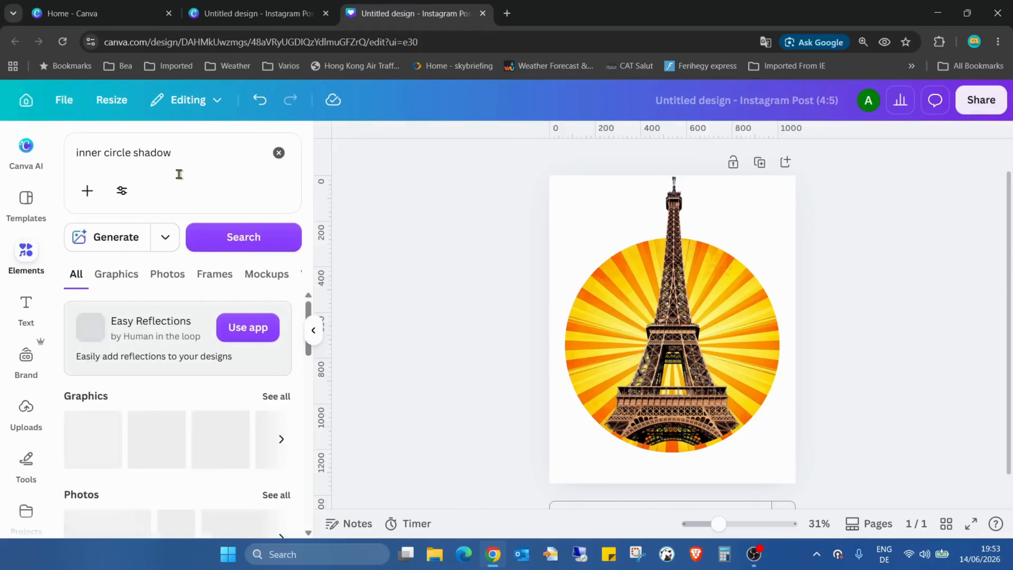
pyautogui.click(131, 275)
pyautogui.scroll(-3, 265, 310)
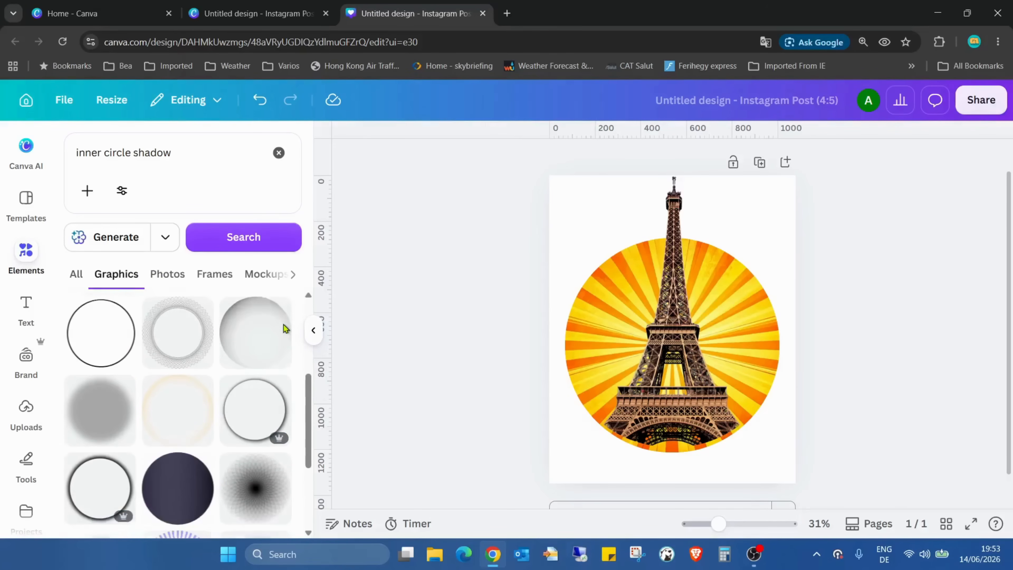
pyautogui.scroll(-2, 263, 317)
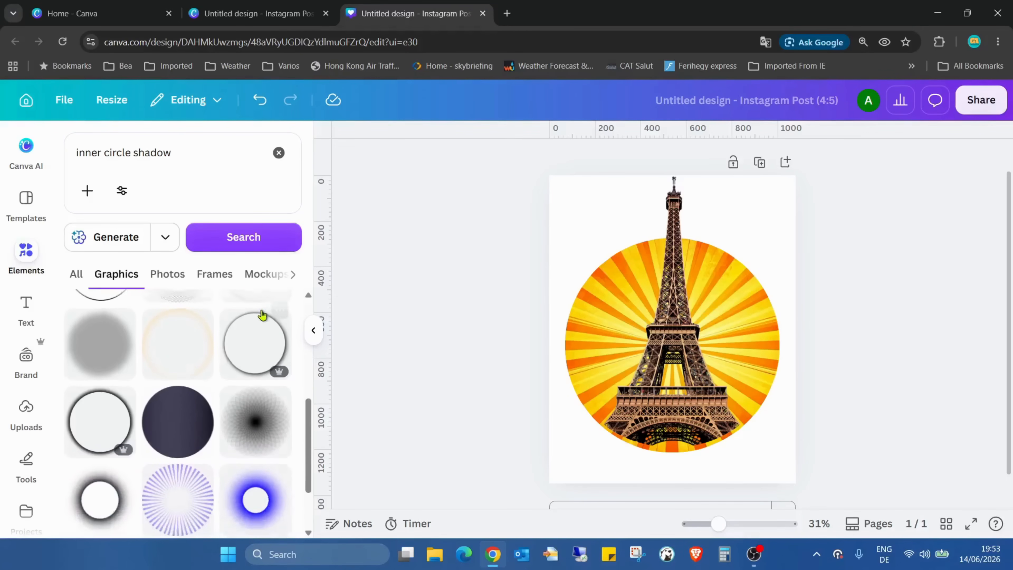
pyautogui.click(244, 334)
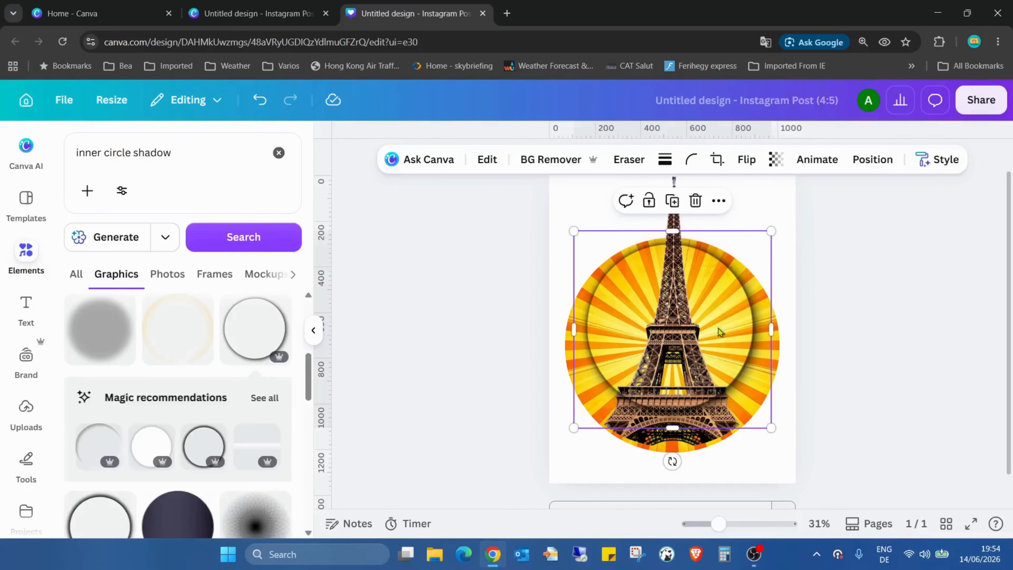
# Enlarge and align the shadow ring to the sunburst circle's edge, and move its layer beneath the tower photo
pyautogui.moveTo(720, 333); pyautogui.dragTo(714, 344)
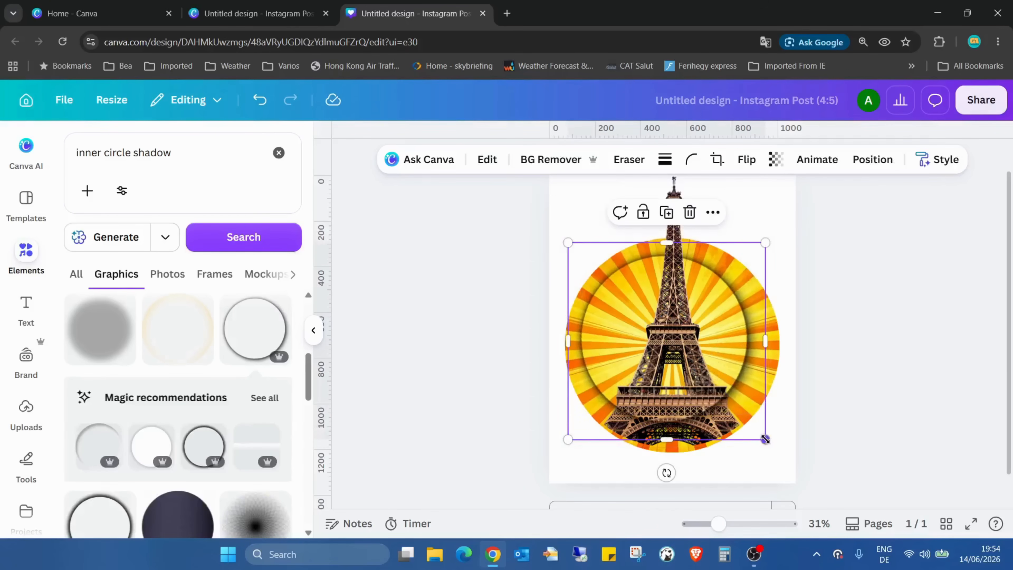
pyautogui.moveTo(765, 439); pyautogui.dragTo(823, 498)
pyautogui.moveTo(769, 413); pyautogui.dragTo(749, 387)
pyautogui.moveTo(803, 217); pyautogui.dragTo(792, 224)
pyautogui.moveTo(751, 282)
pyautogui.mouseDown()
pyautogui.moveTo(736, 283)
pyautogui.moveTo(753, 283)
pyautogui.mouseUp()
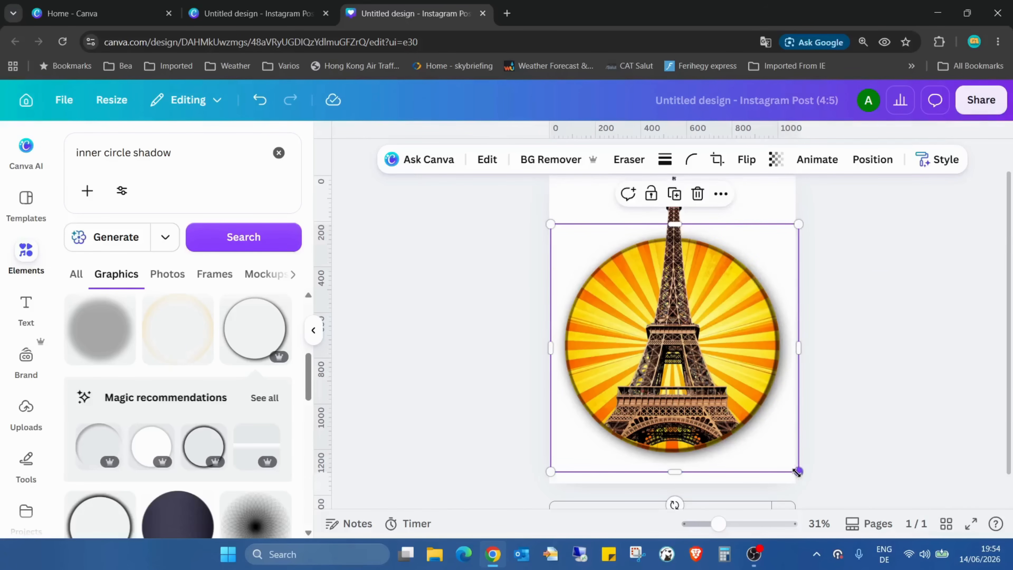
pyautogui.moveTo(796, 471); pyautogui.dragTo(800, 473)
pyautogui.moveTo(753, 368); pyautogui.dragTo(749, 359)
pyautogui.click(923, 159)
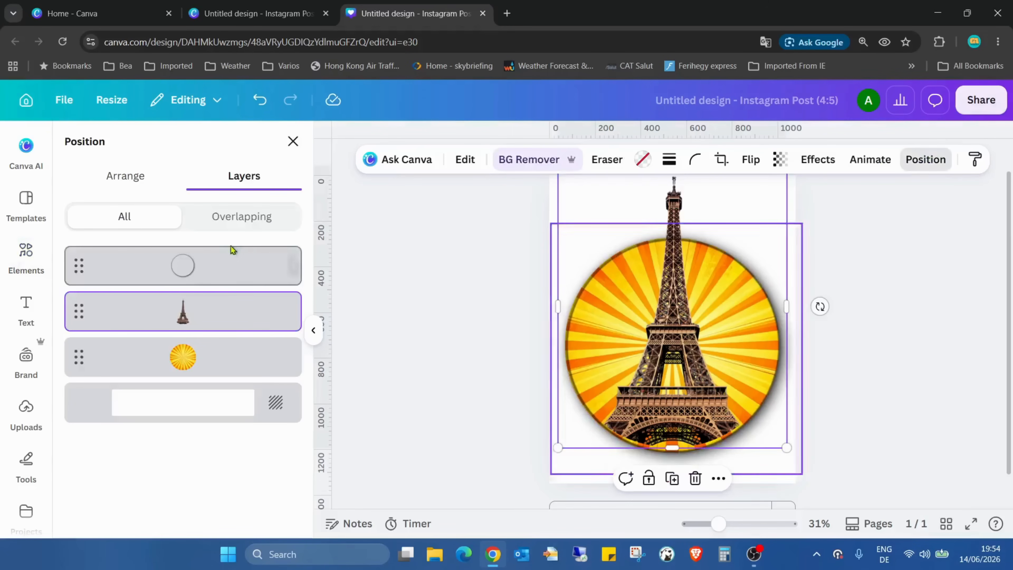
pyautogui.moveTo(204, 282); pyautogui.dragTo(197, 347)
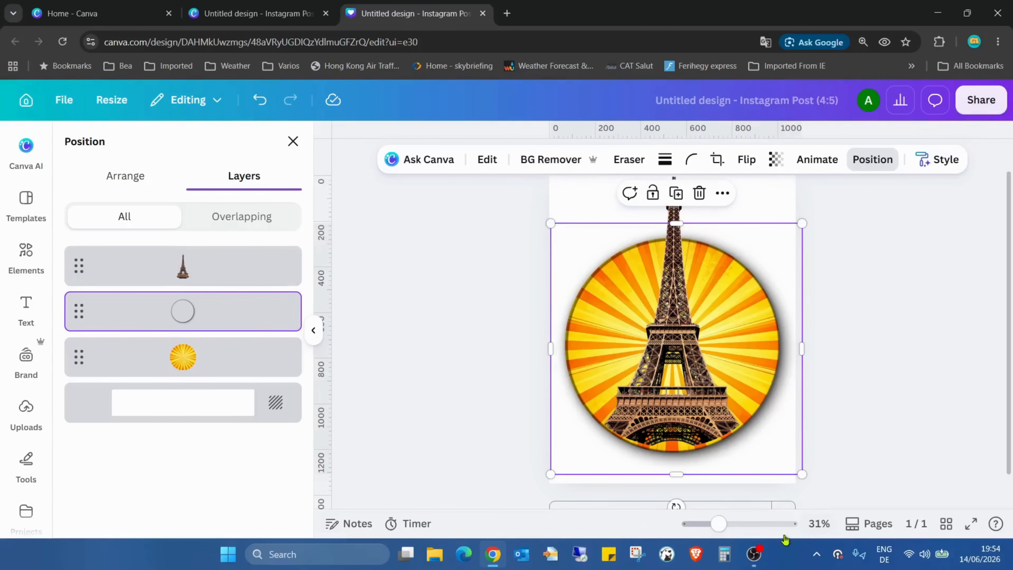
# Shift the tower photo slightly down so its curved base meets the circle's lower edge
pyautogui.moveTo(718, 524); pyautogui.dragTo(732, 524)
pyautogui.scroll(-3, 743, 284)
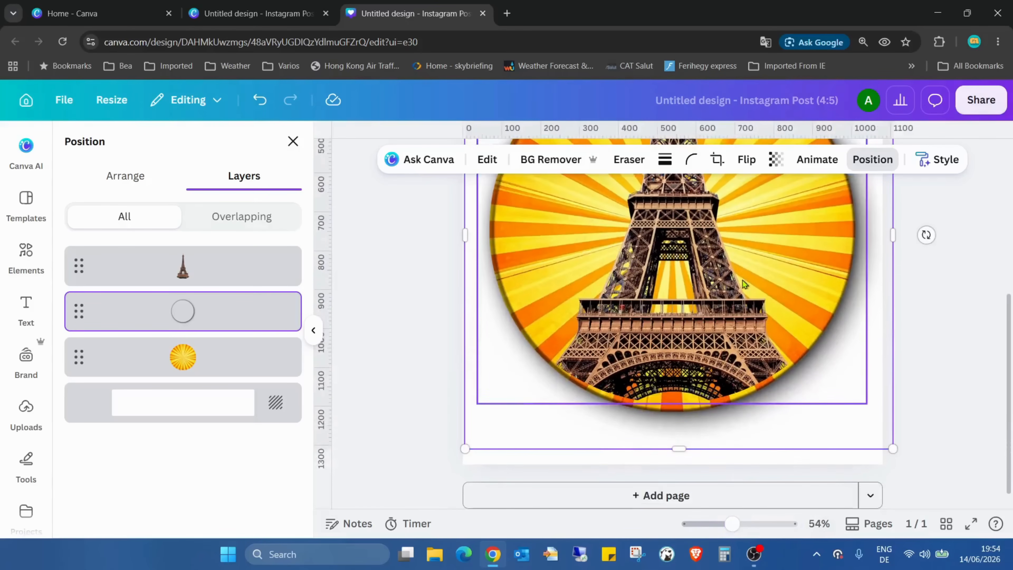
pyautogui.click(210, 266)
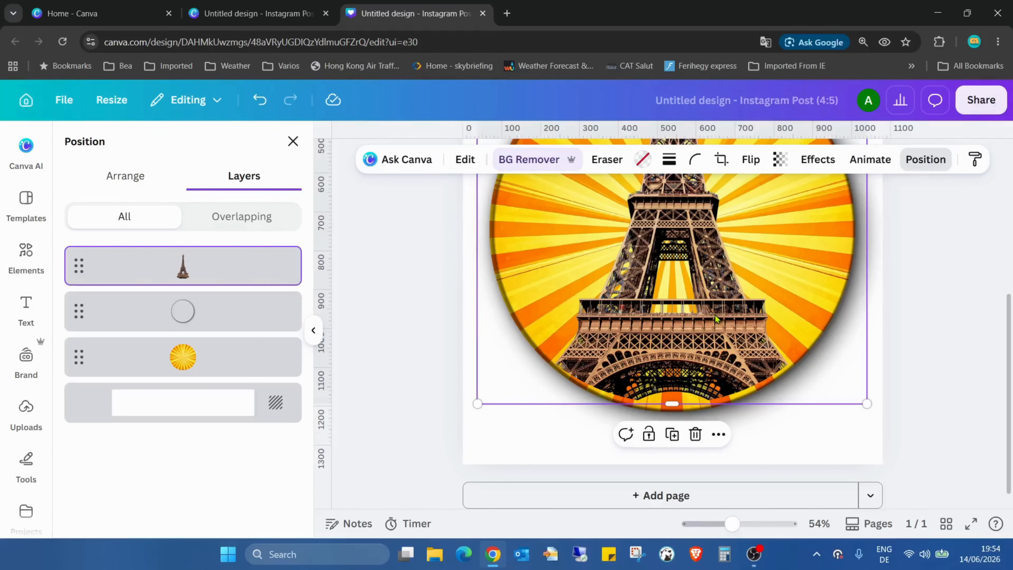
pyautogui.click(769, 380)
pyautogui.click(754, 343)
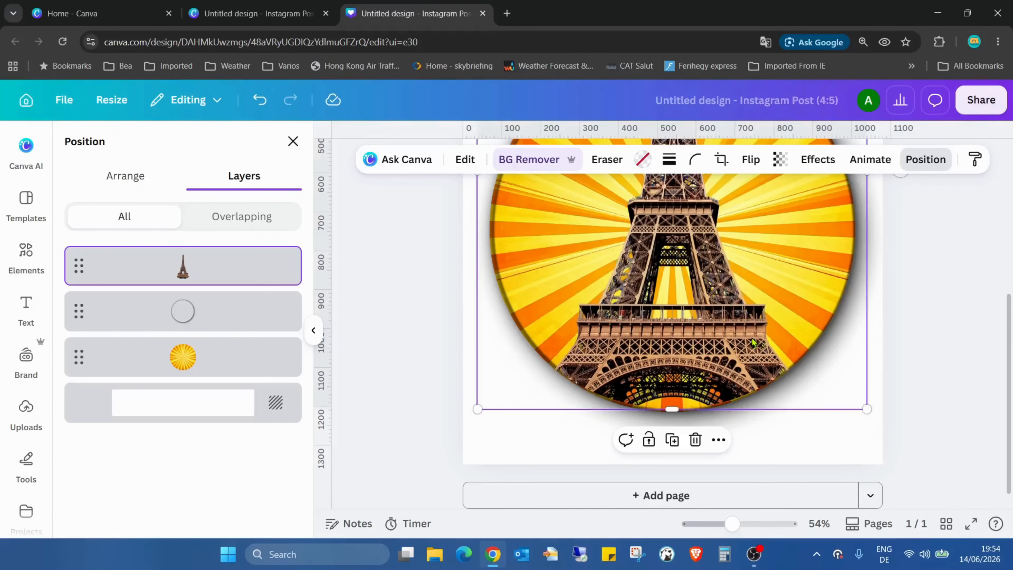
# Nudge the tower photo slightly to the left within the circle and preview the design full screen
pyautogui.moveTo(730, 527); pyautogui.dragTo(724, 525)
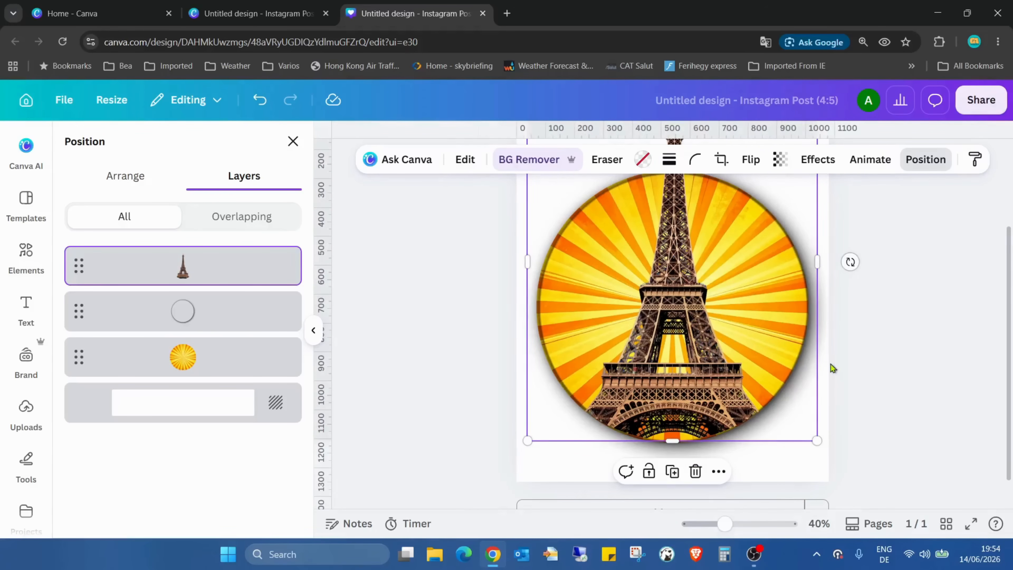
pyautogui.click(225, 321)
pyautogui.click(752, 277)
pyautogui.press('Left')
pyautogui.press('Left')
pyautogui.press('Left')
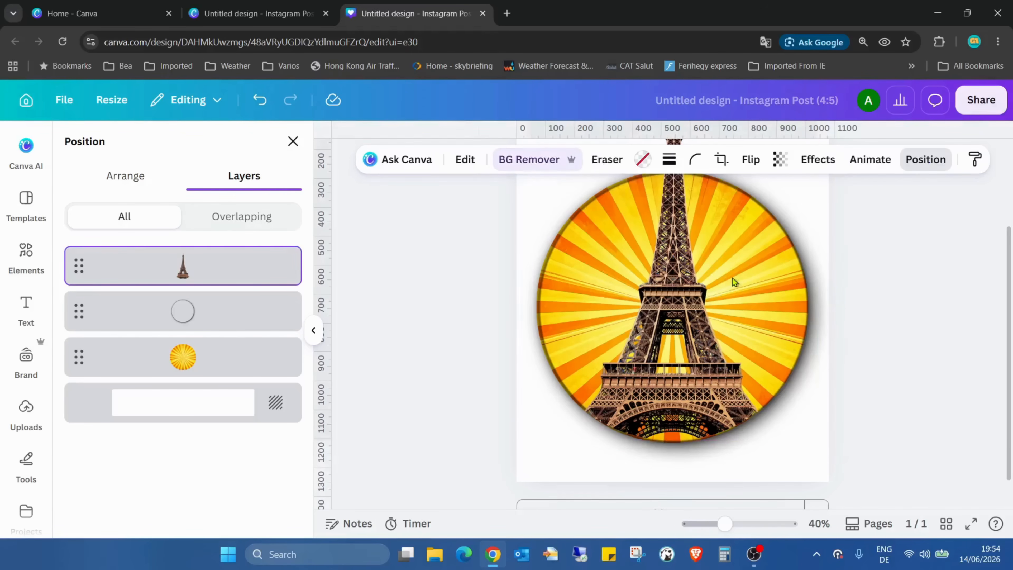
pyautogui.press('Left')
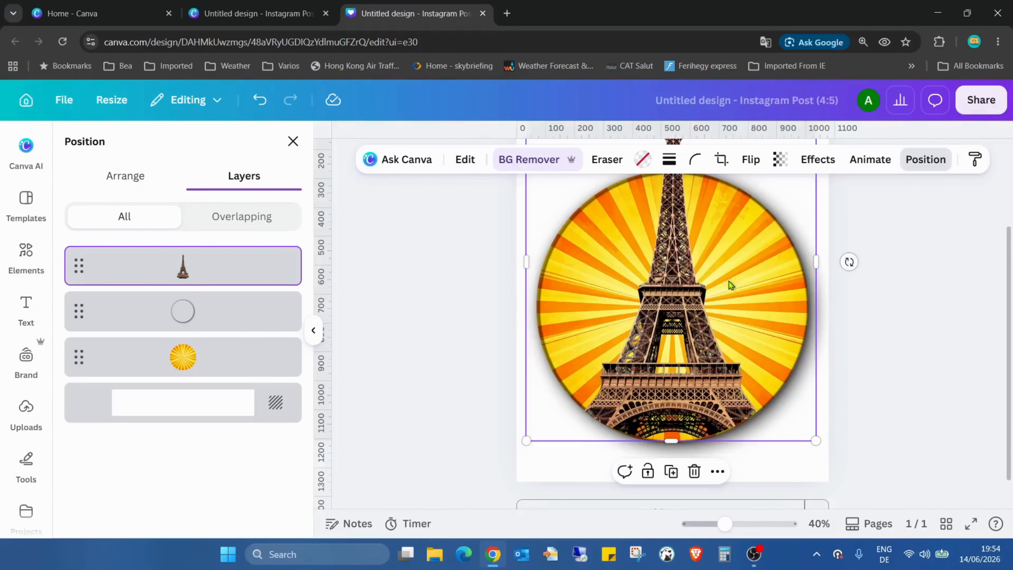
pyautogui.click(971, 523)
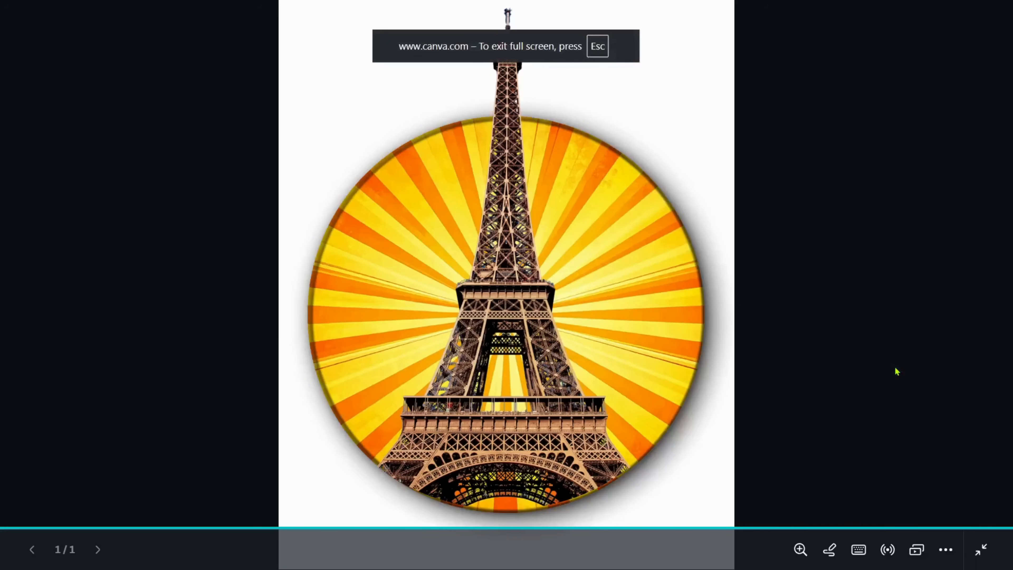
pyautogui.click(991, 563)
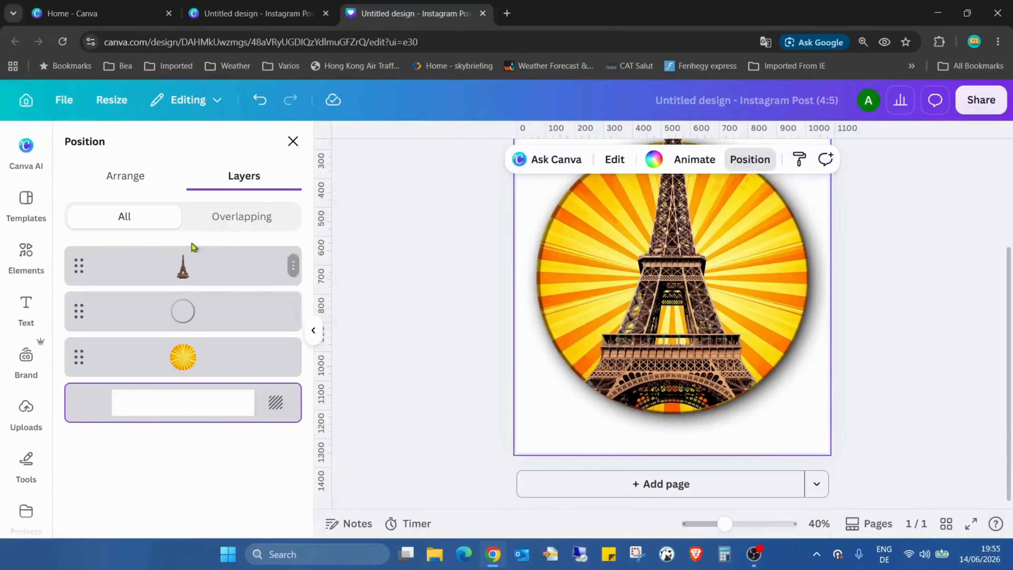
# Nudge the tower photo down and to the right in small increments, and preview the design full screen
pyautogui.click(193, 262)
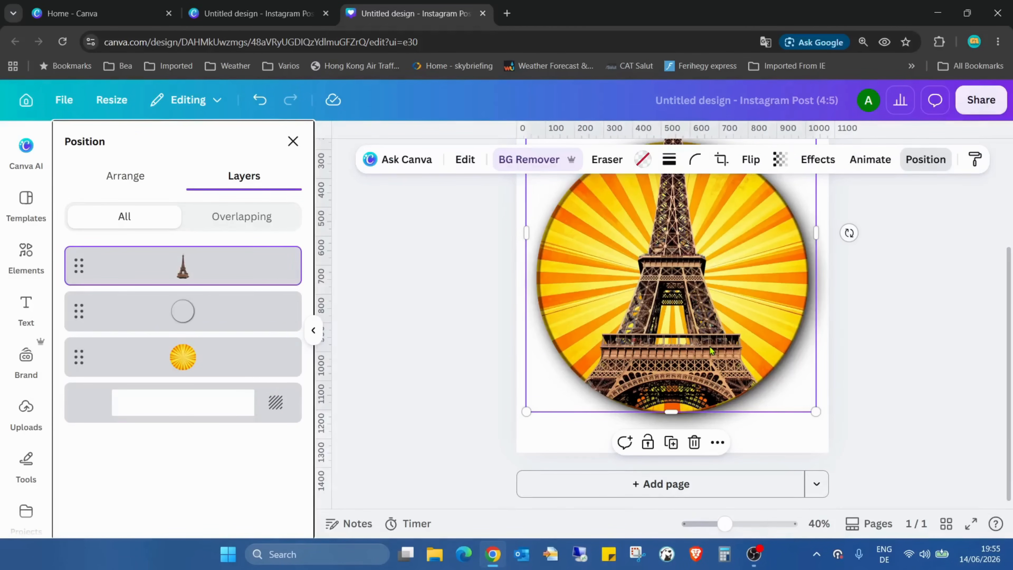
pyautogui.click(725, 422)
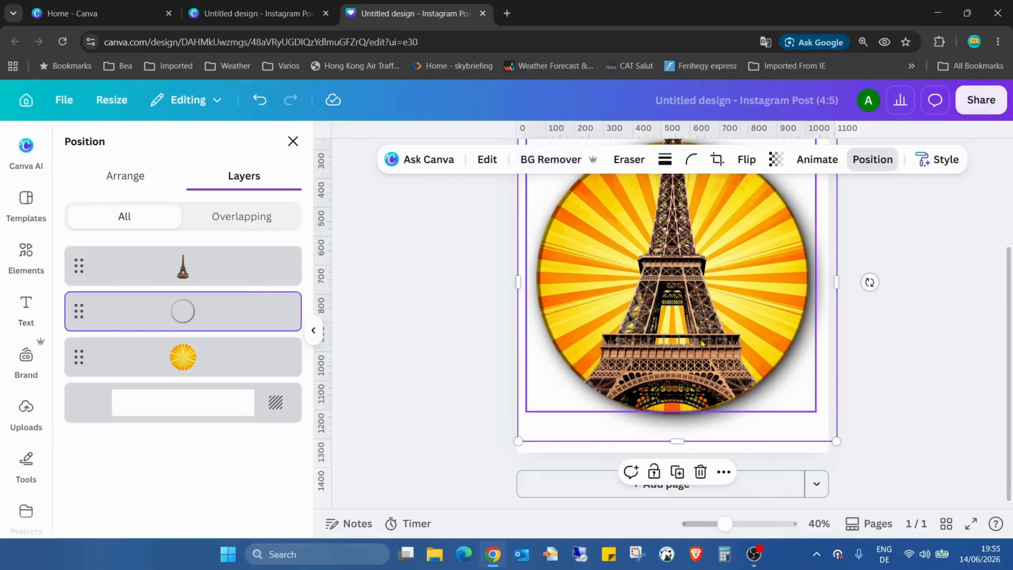
pyautogui.click(713, 330)
pyautogui.press('Down')
pyautogui.press('Down')
pyautogui.press('Down')
pyautogui.press('Down')
pyautogui.press('Right')
pyautogui.press('Right')
pyautogui.press('Right')
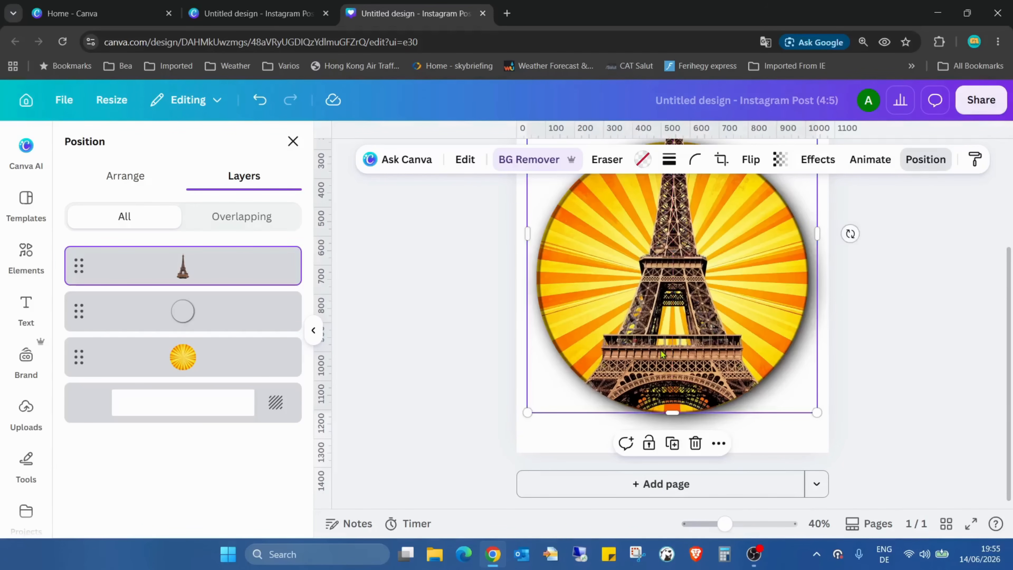
pyautogui.click(965, 523)
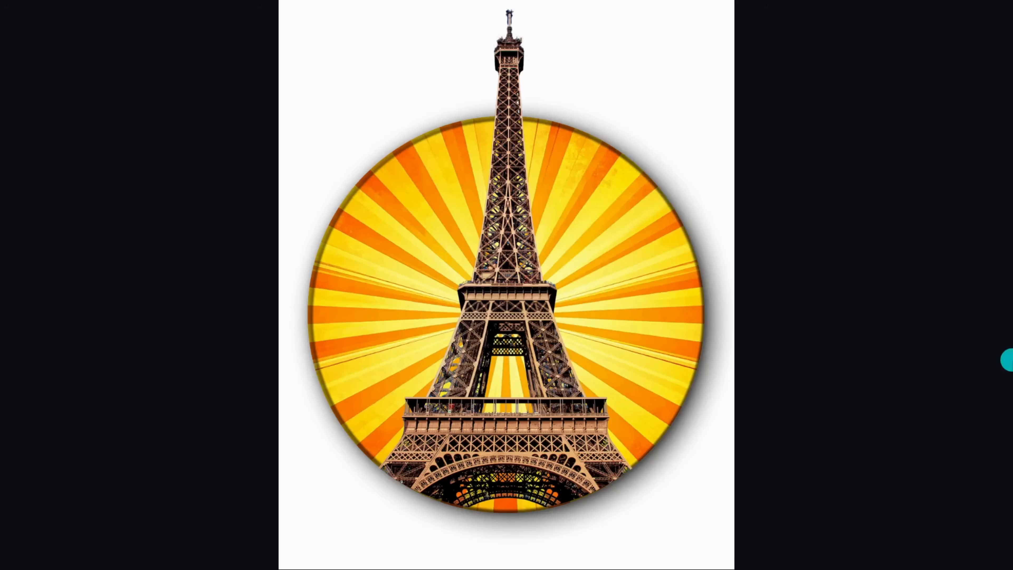
pyautogui.press('Escape')
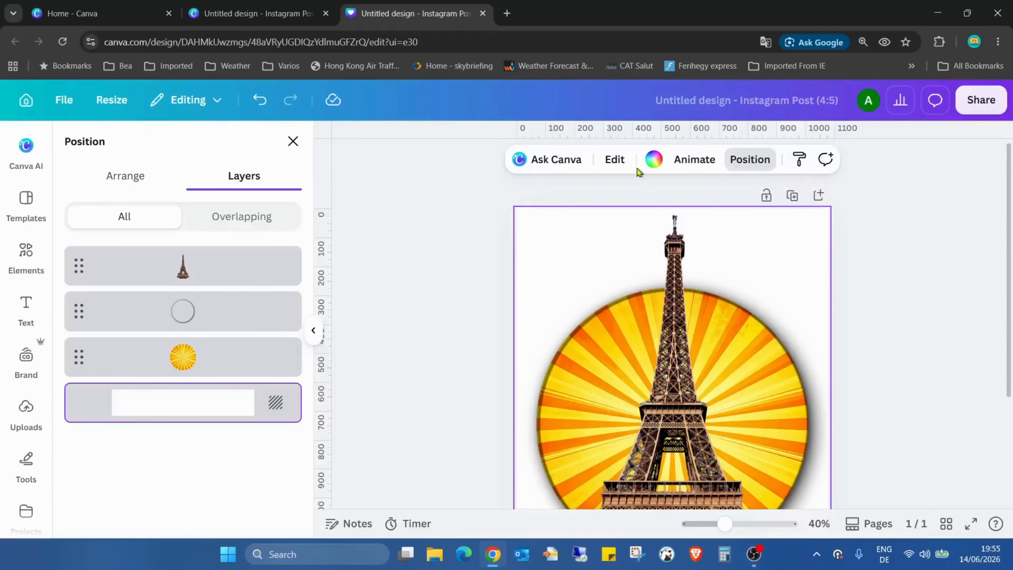
# Set the page background to the medium blue offered among the tower photo's colours
pyautogui.click(654, 159)
pyautogui.scroll(-2, 167, 346)
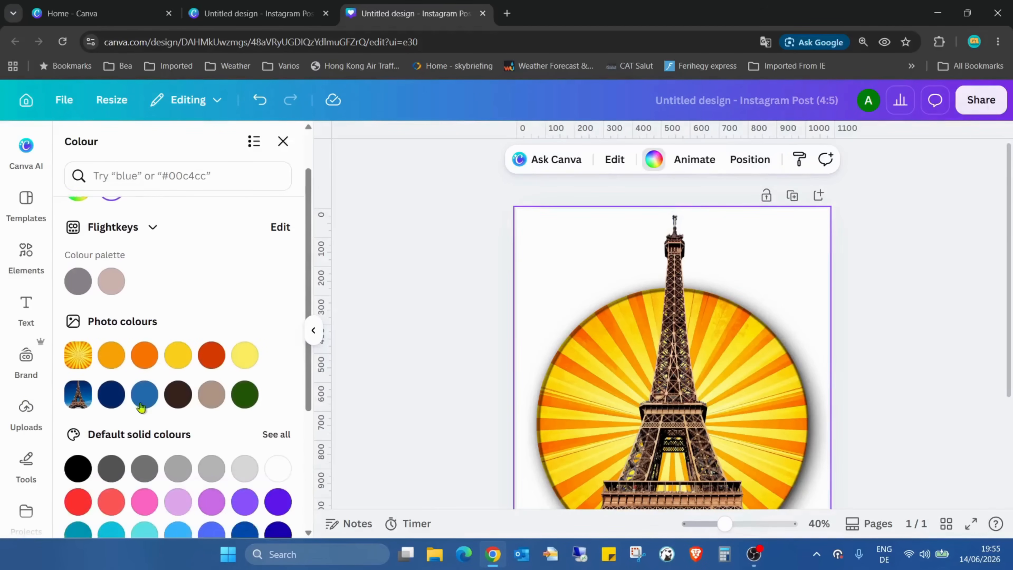
pyautogui.click(141, 405)
pyautogui.scroll(-4, 140, 404)
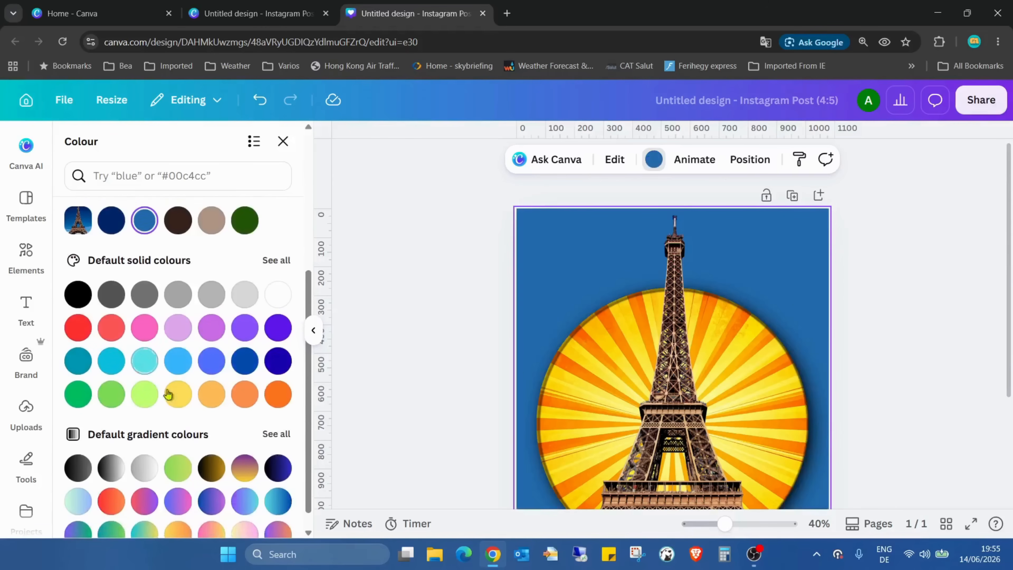
pyautogui.scroll(-3, 800, 325)
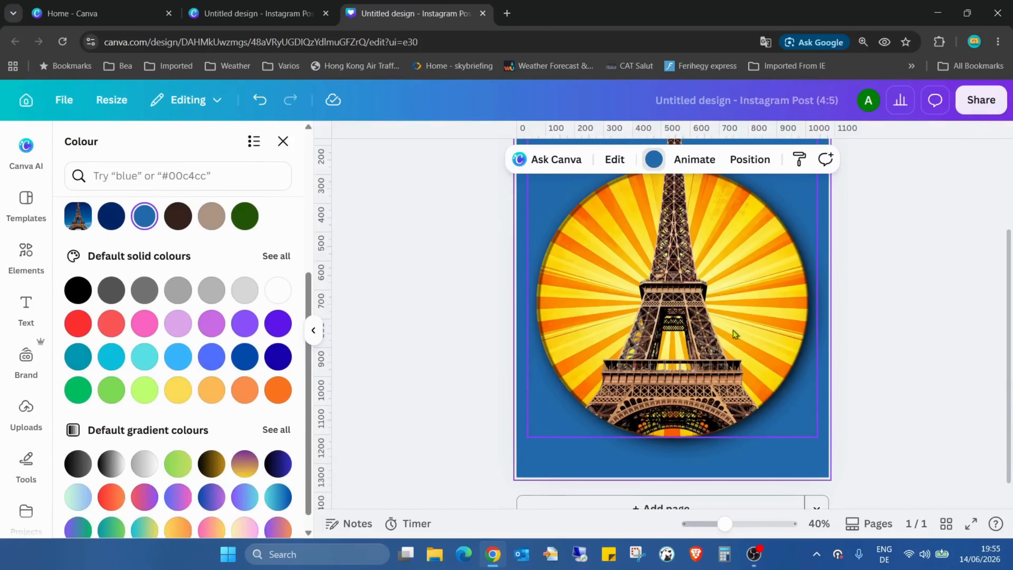
pyautogui.scroll(2, 733, 330)
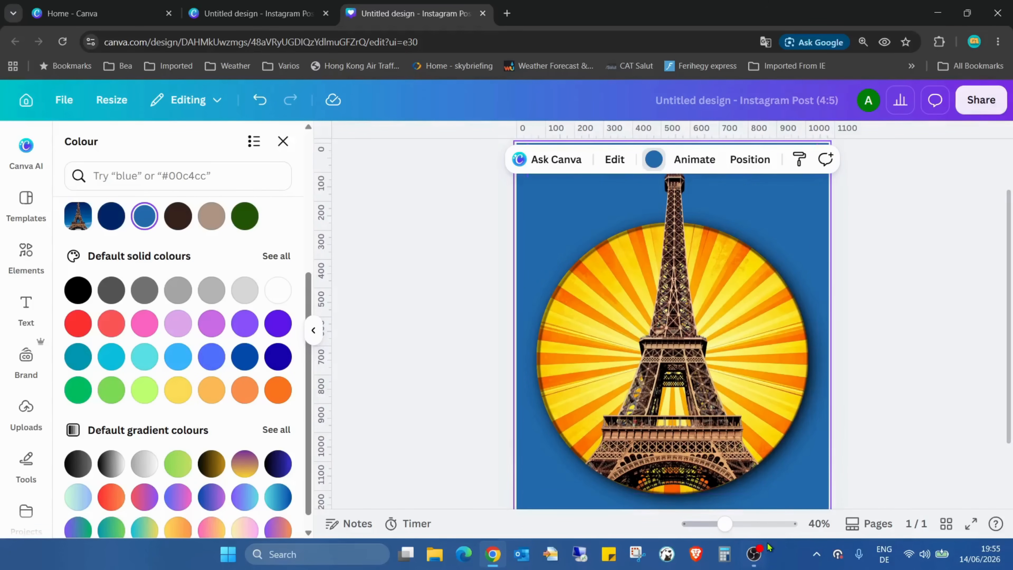
pyautogui.click(756, 159)
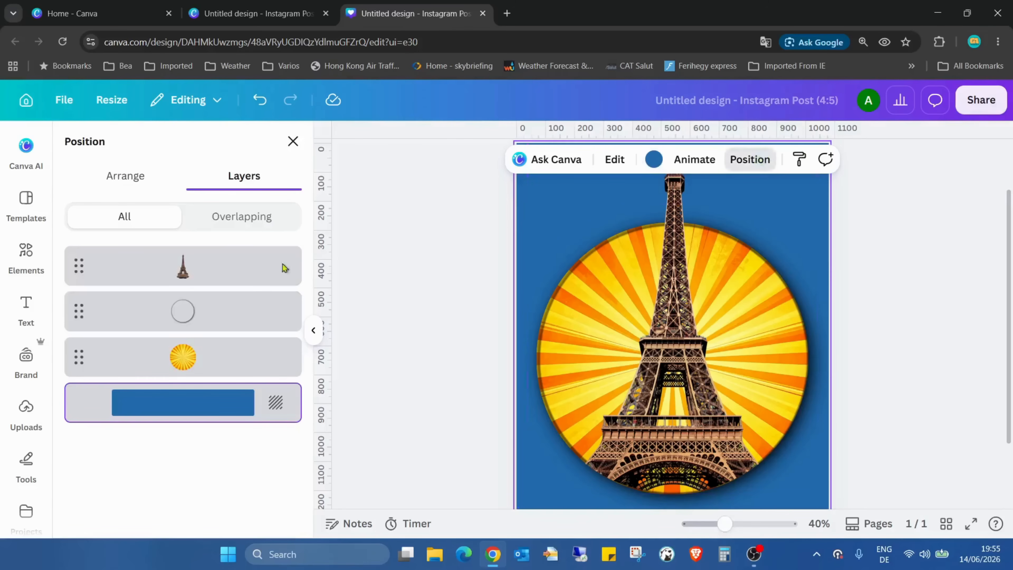
pyautogui.click(139, 322)
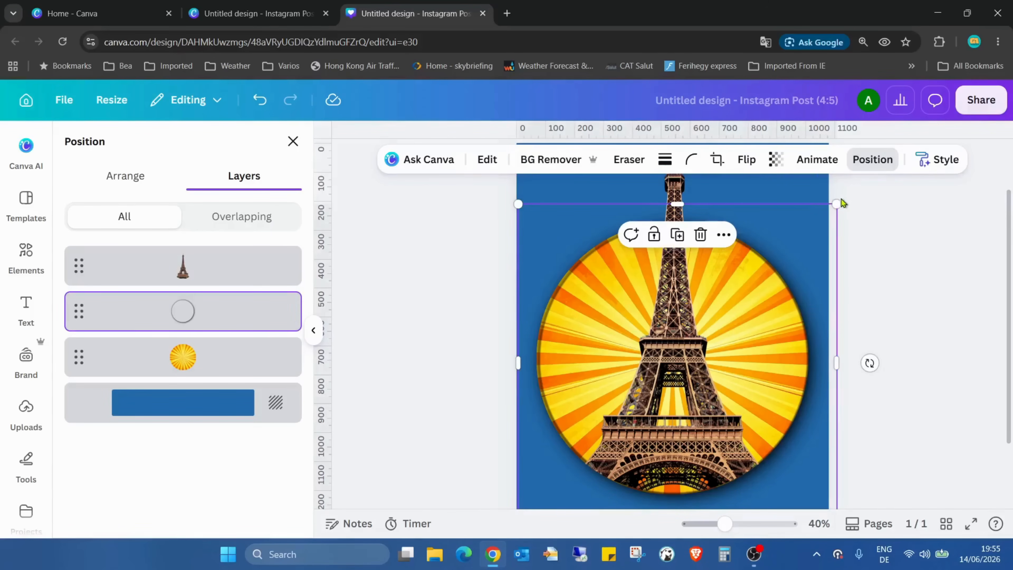
pyautogui.moveTo(835, 203); pyautogui.dragTo(813, 227)
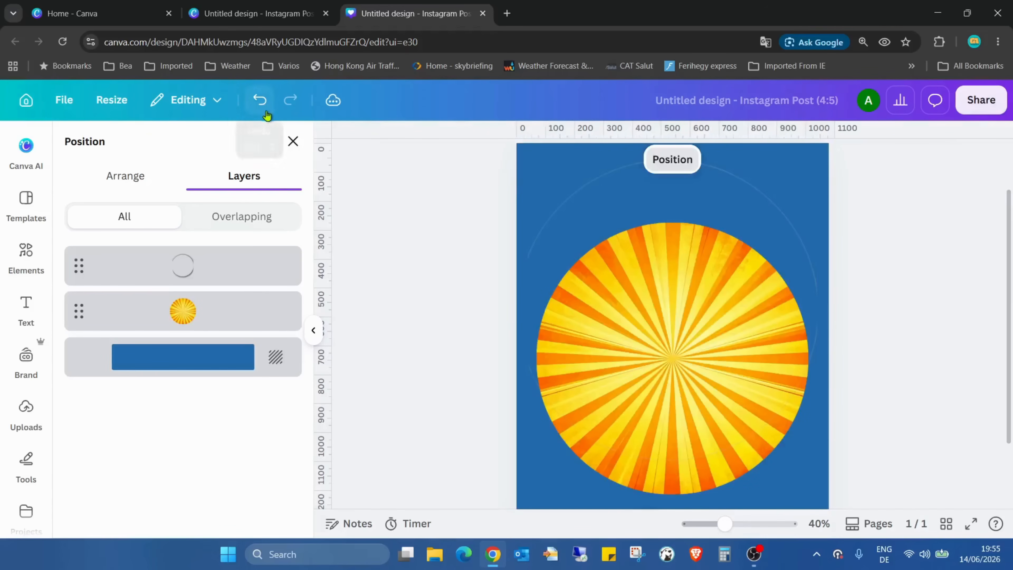
pyautogui.click(259, 99)
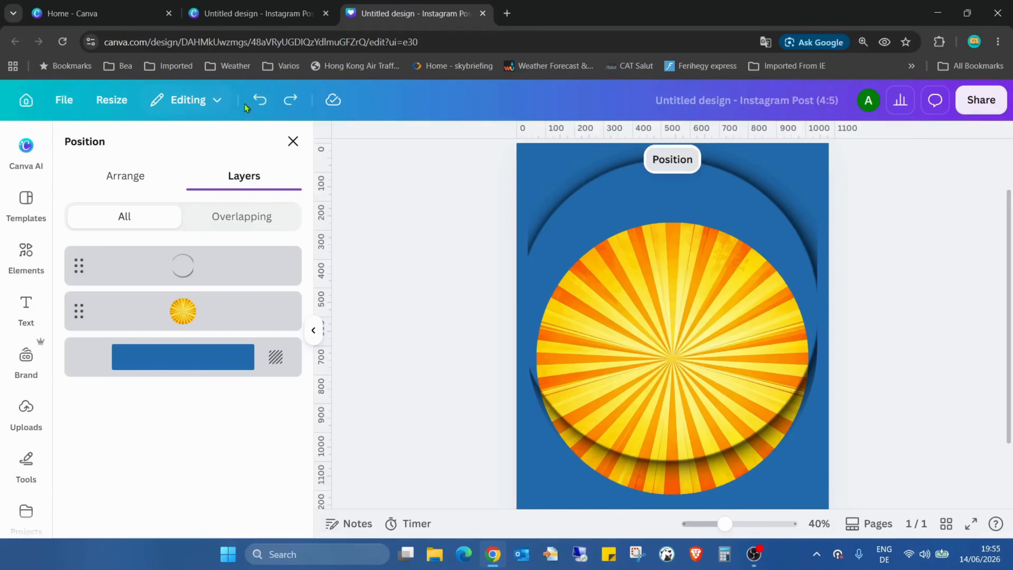
pyautogui.click(260, 100)
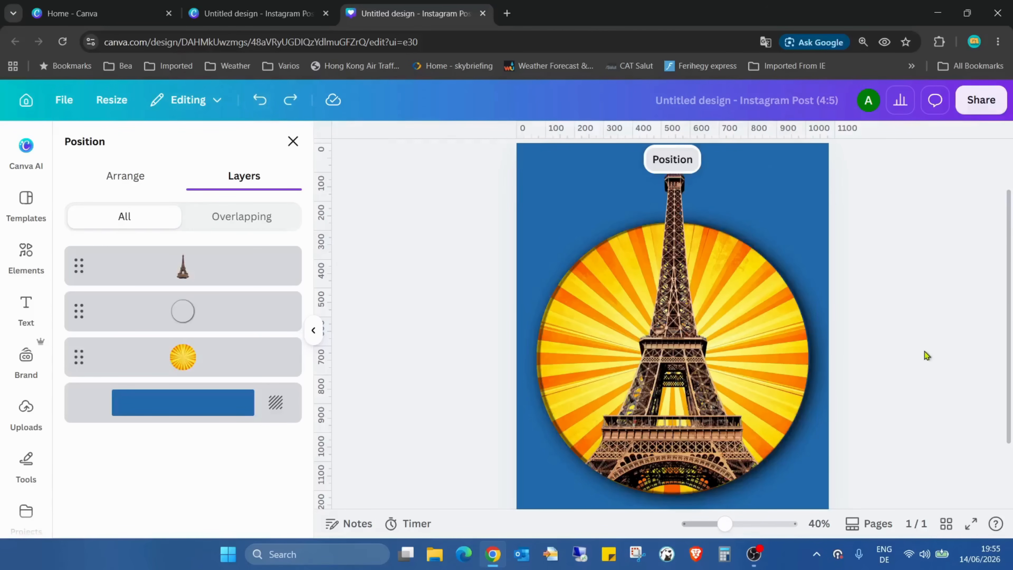
# Inspect the circle's shadow rim and the tower's fit against the blue background up close
pyautogui.moveTo(728, 521); pyautogui.dragTo(741, 523)
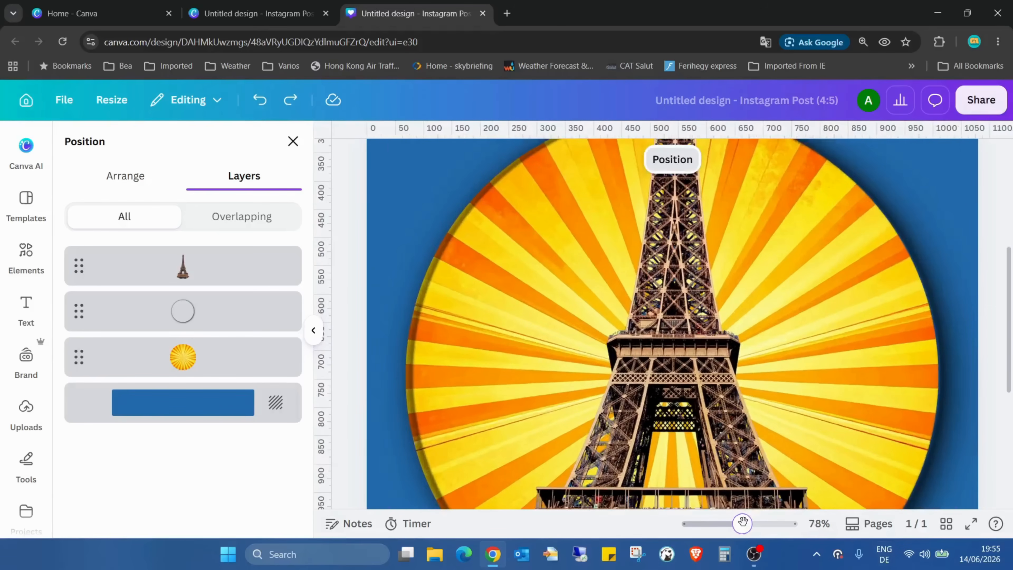
pyautogui.scroll(-5, 855, 320)
pyautogui.scroll(9, 850, 319)
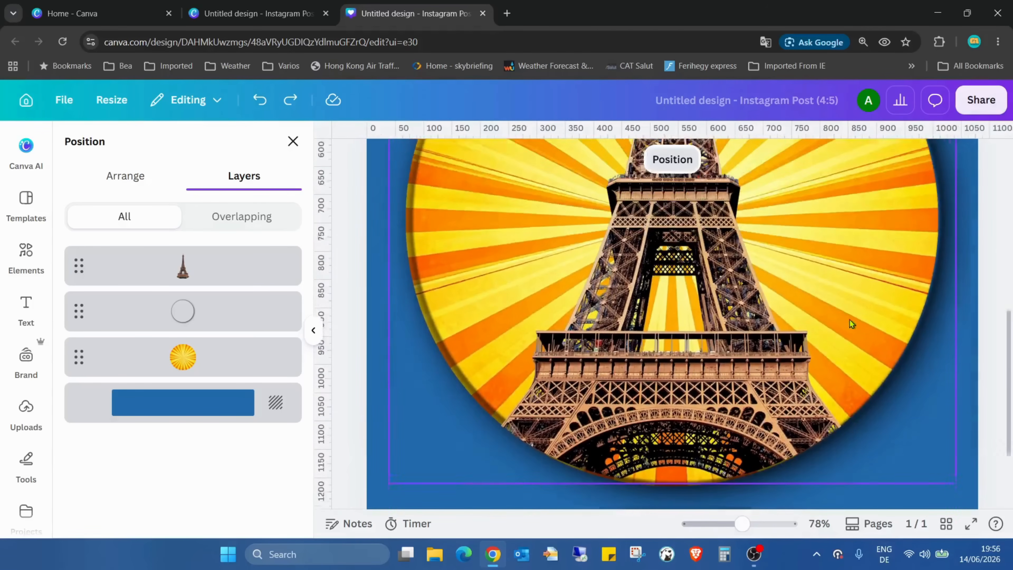
pyautogui.scroll(-2, 799, 418)
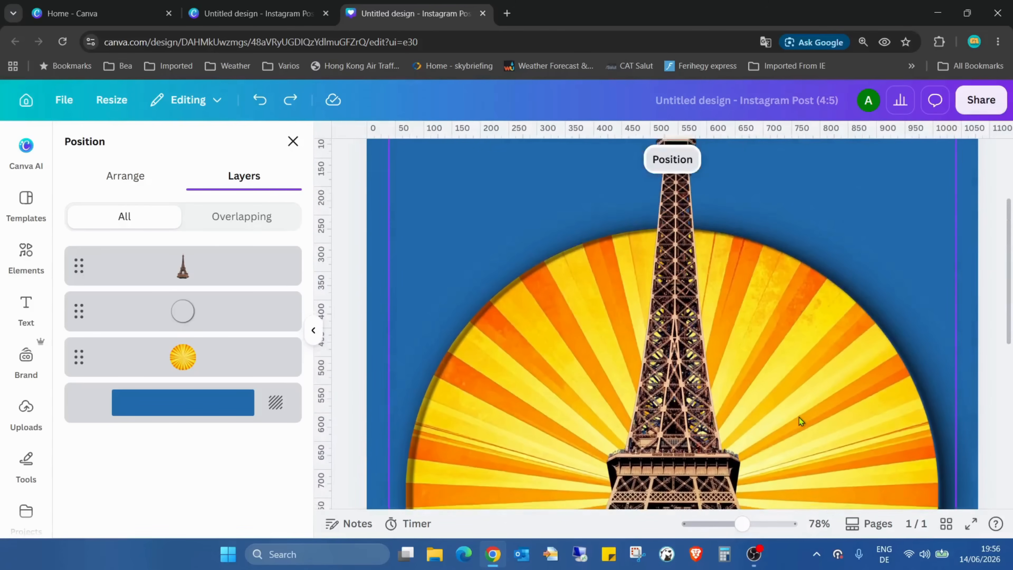
pyautogui.moveTo(740, 523); pyautogui.dragTo(731, 524)
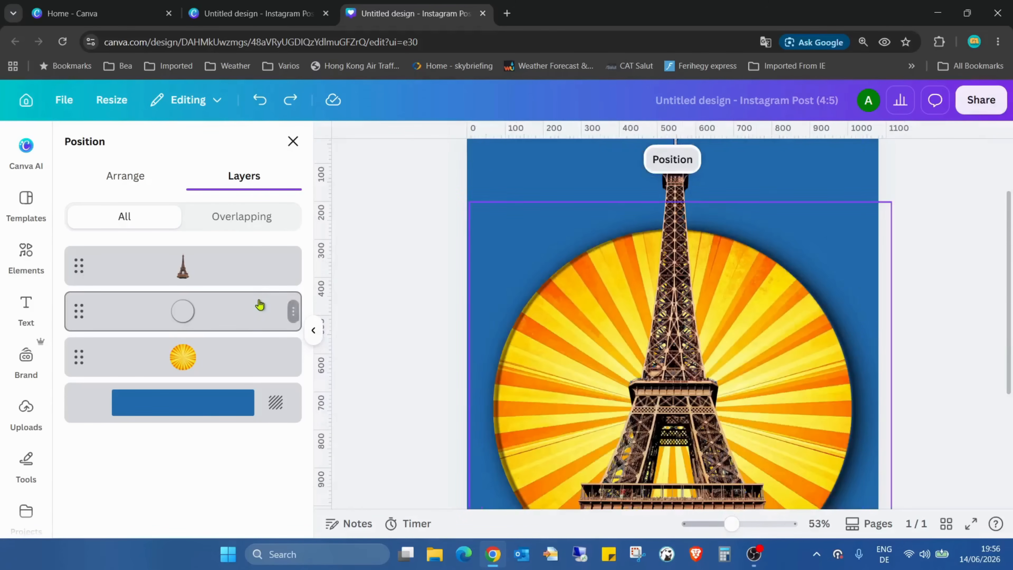
pyautogui.click(256, 307)
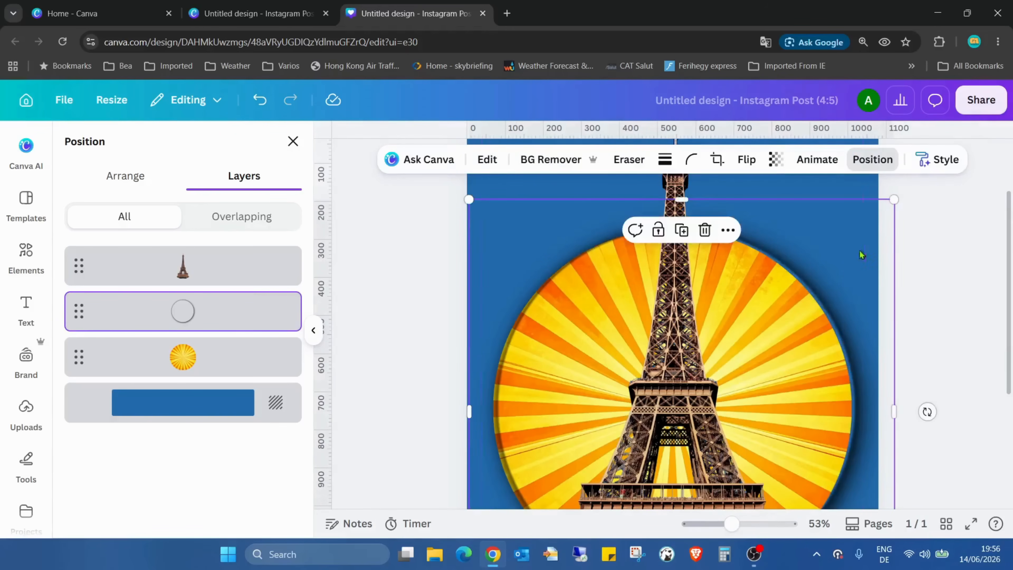
pyautogui.moveTo(819, 324); pyautogui.dragTo(806, 322)
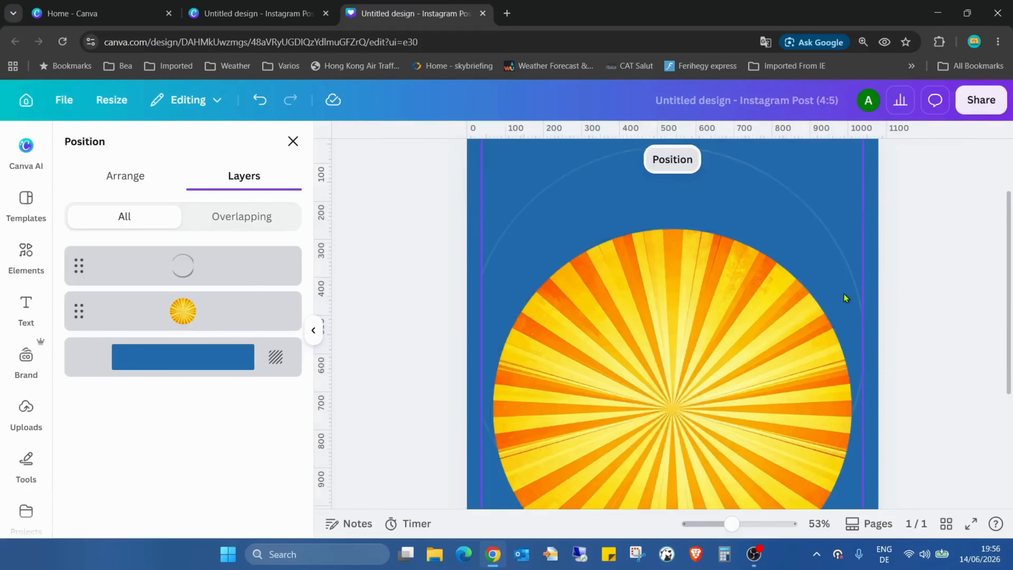
pyautogui.click(261, 102)
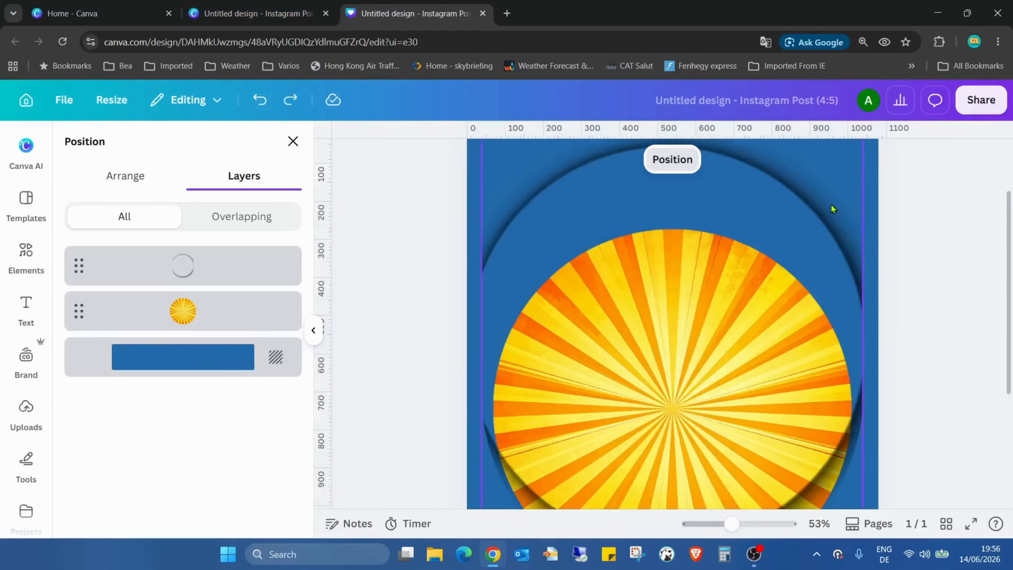
pyautogui.click(249, 96)
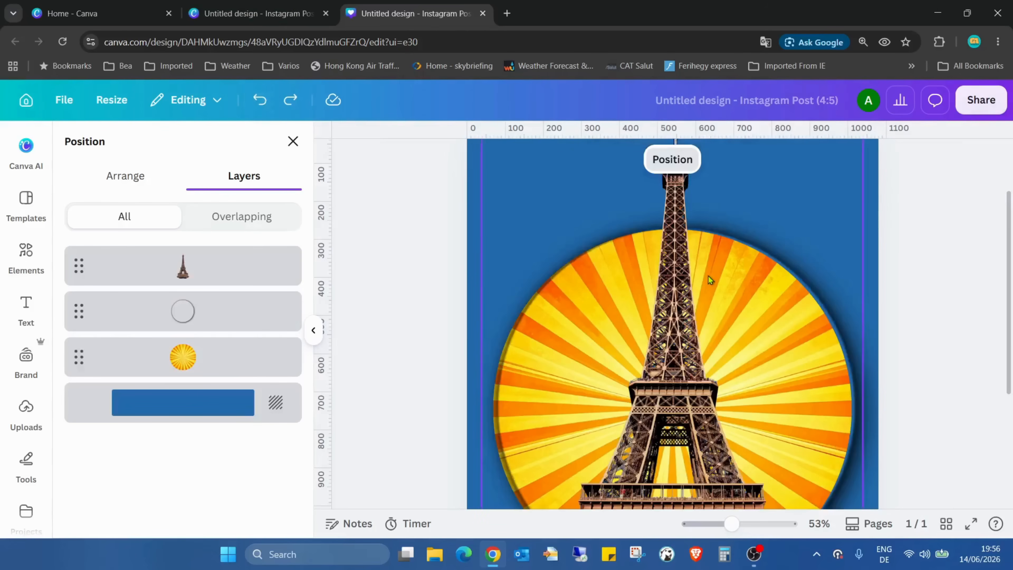
# Enlarge the shadow ring slightly and shift it down and to the left so it lines up with the sunburst circle's edge
pyautogui.click(241, 304)
pyautogui.click(863, 276)
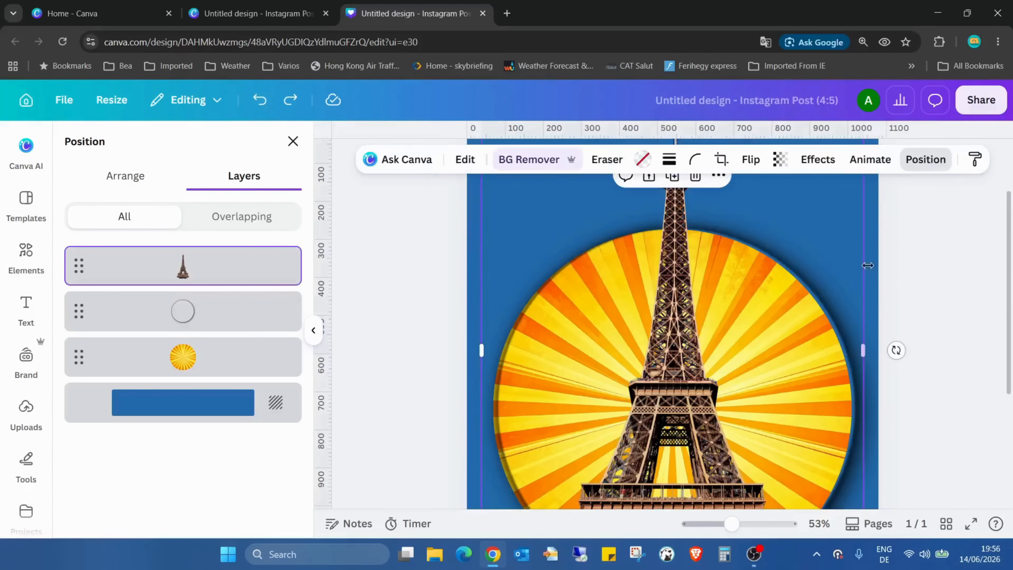
pyautogui.click(199, 314)
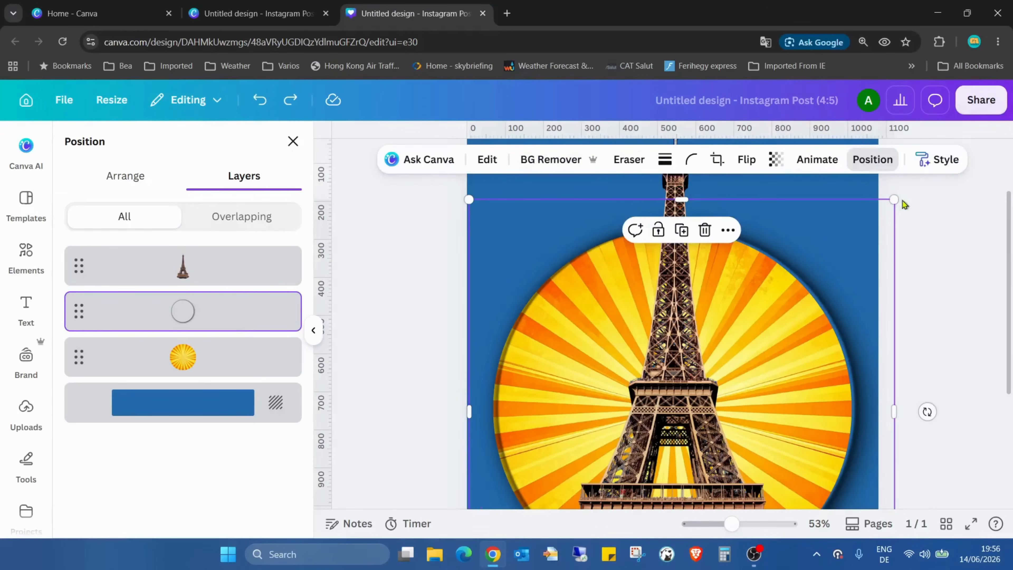
pyautogui.moveTo(894, 199); pyautogui.dragTo(899, 196)
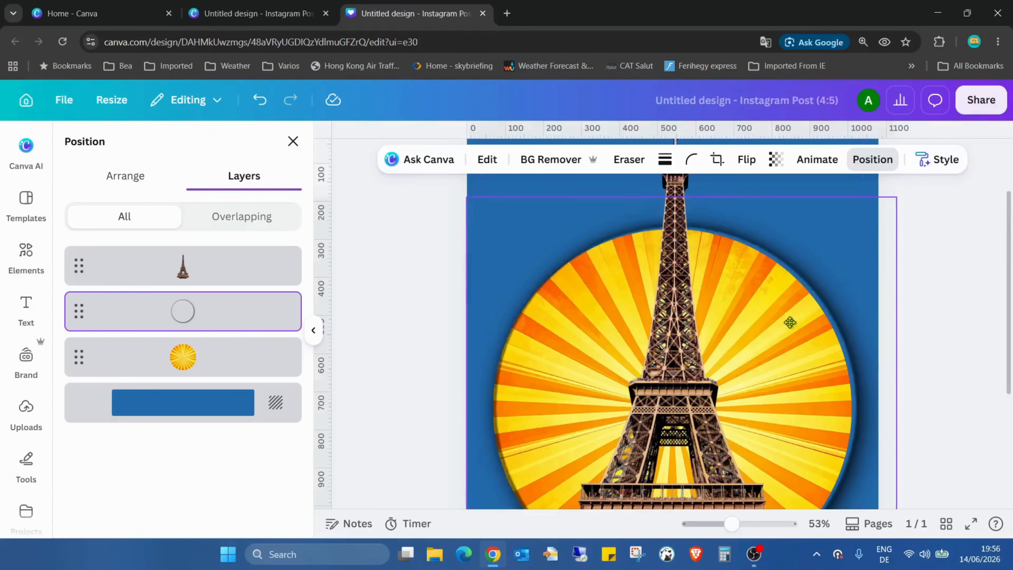
pyautogui.moveTo(786, 323); pyautogui.dragTo(785, 326)
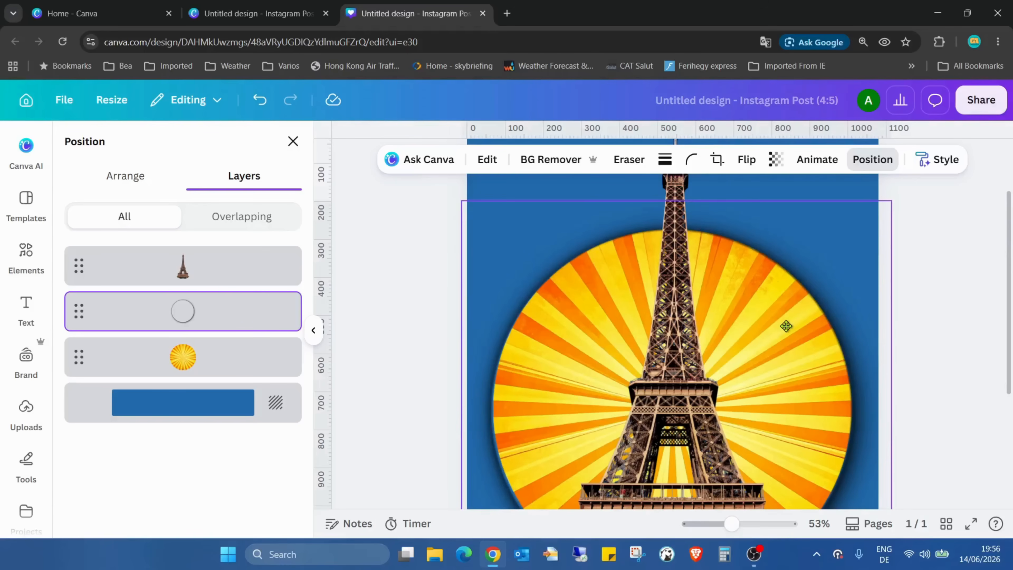
# Nudge the tower photo down and slightly to the left to fit the circle's lower rim
pyautogui.scroll(-5, 811, 309)
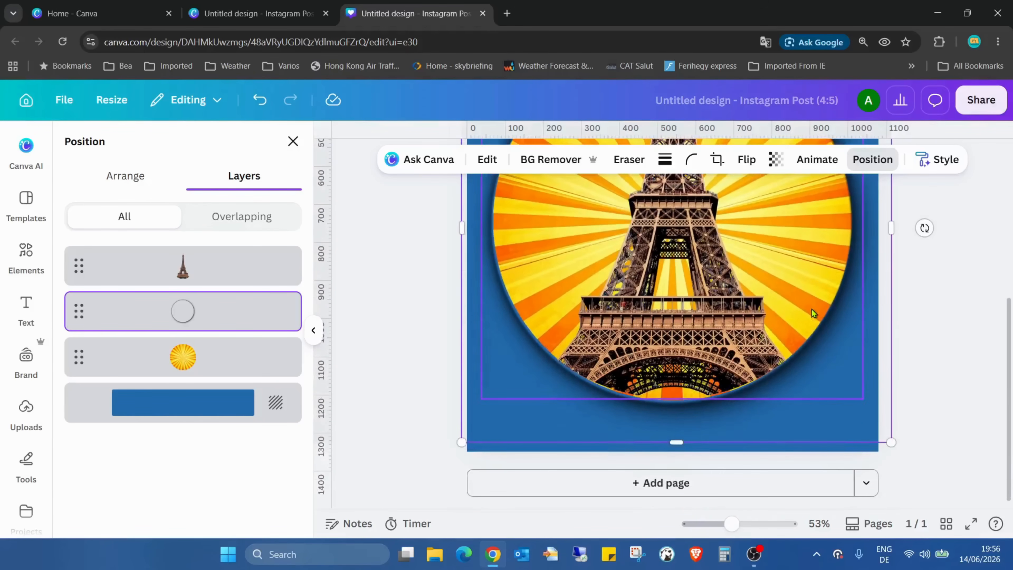
pyautogui.click(256, 274)
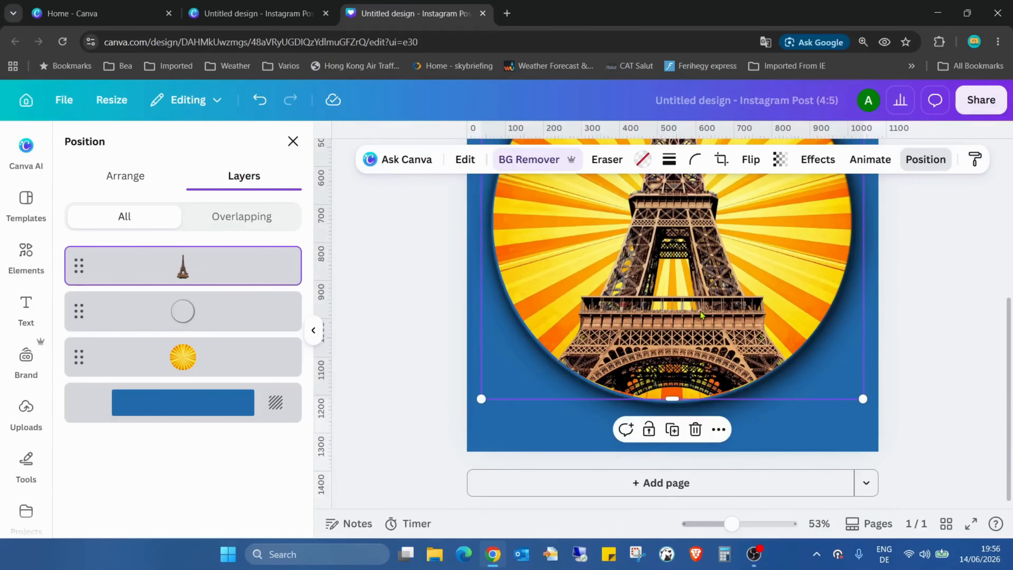
pyautogui.press('Down')
pyautogui.press('Down')
pyautogui.press('Down')
pyautogui.press('Down')
pyautogui.press('Down')
pyautogui.press('Down')
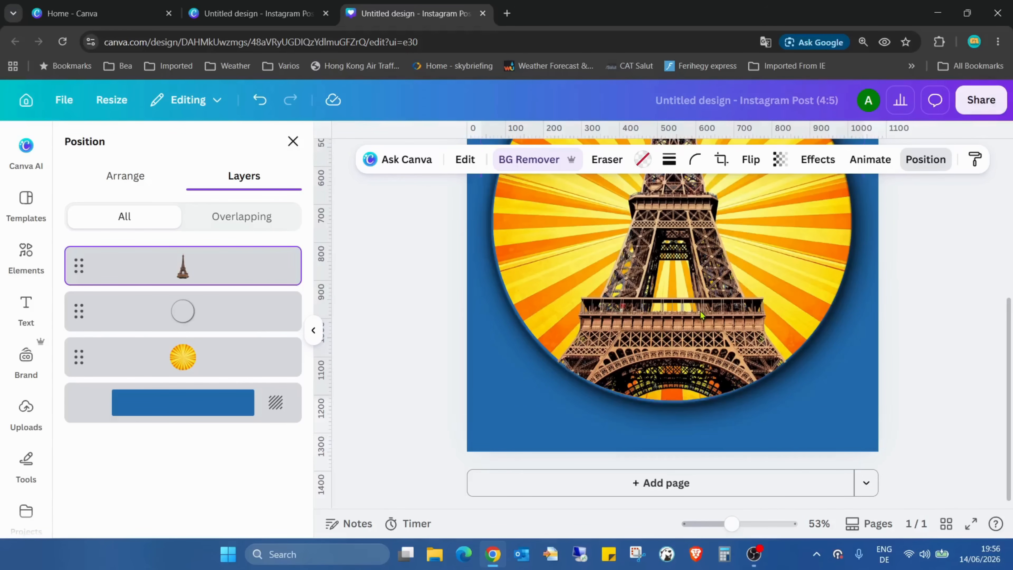
pyautogui.press('Left')
pyautogui.press('Left')
pyautogui.press('Left')
pyautogui.press('Left')
pyautogui.press('Left')
pyautogui.press('Left')
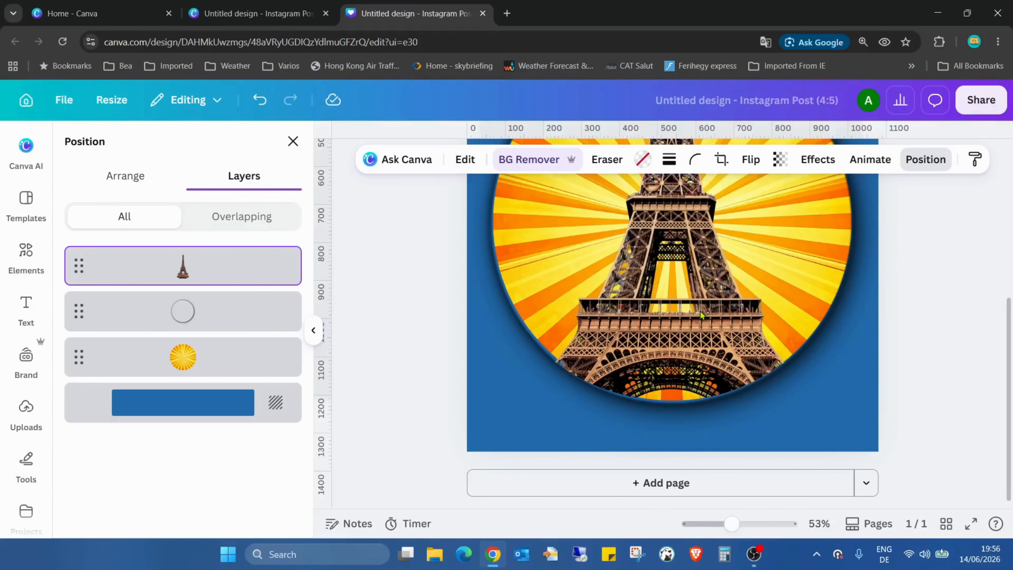
# Fine-tune the tower photo's fit at the circle's lower rim with small nudges down, up and to the right
pyautogui.press('Down')
pyautogui.press('Down')
pyautogui.press('Down')
pyautogui.press('Down')
pyautogui.press('Down')
pyautogui.press('Down')
pyautogui.press('Down')
pyautogui.press('Down')
pyautogui.press('Down')
pyautogui.press('Down')
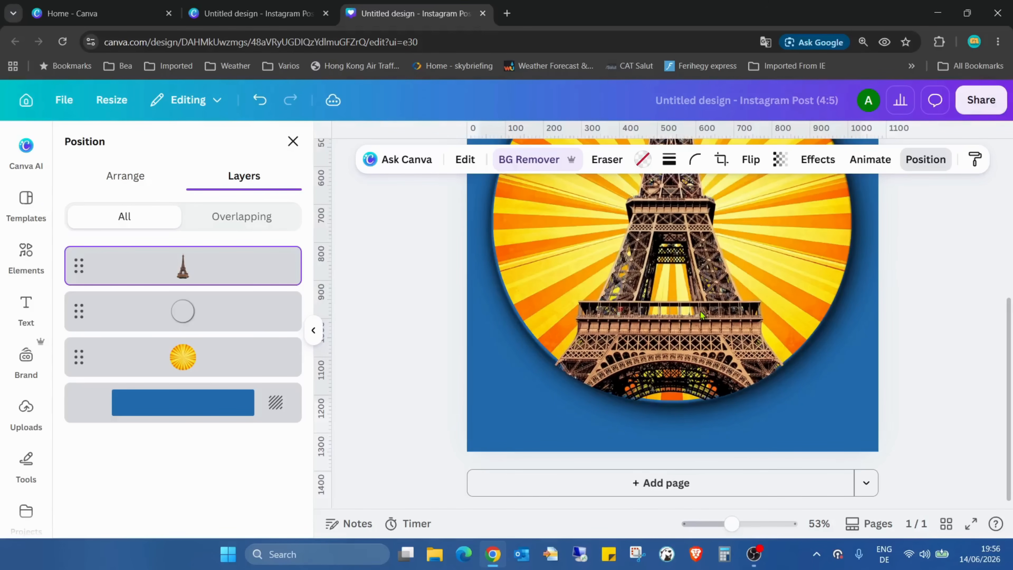
pyautogui.press('Up')
pyautogui.press('Up')
pyautogui.press('Up')
pyautogui.press('Up')
pyautogui.press('Up')
pyautogui.press('Up')
pyautogui.press('Up')
pyautogui.press('Up')
pyautogui.press('Up')
pyautogui.press('Up')
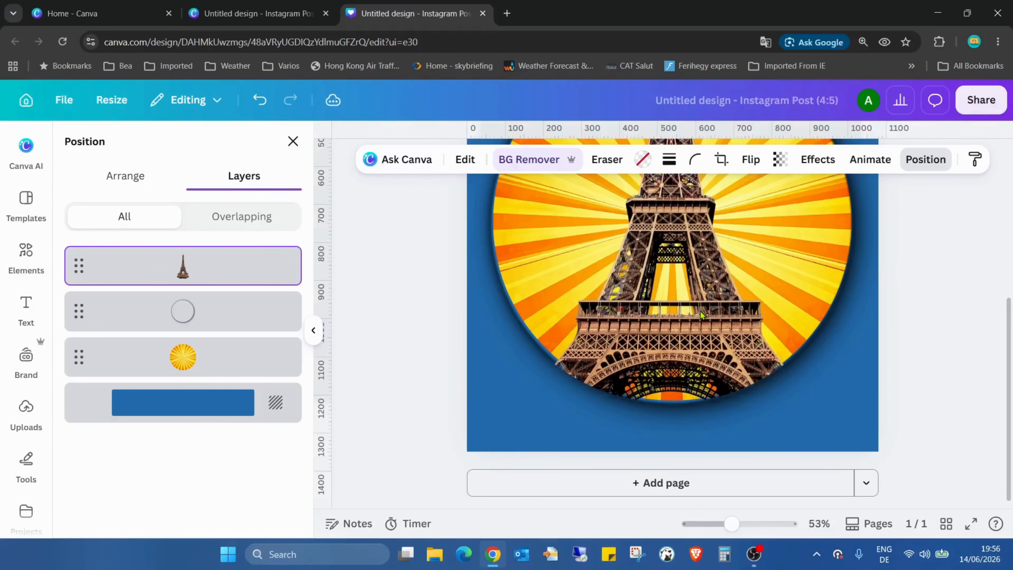
pyautogui.press('Right')
pyautogui.press('Right')
pyautogui.press('Down')
pyautogui.press('Down')
pyautogui.press('Down')
pyautogui.press('Down')
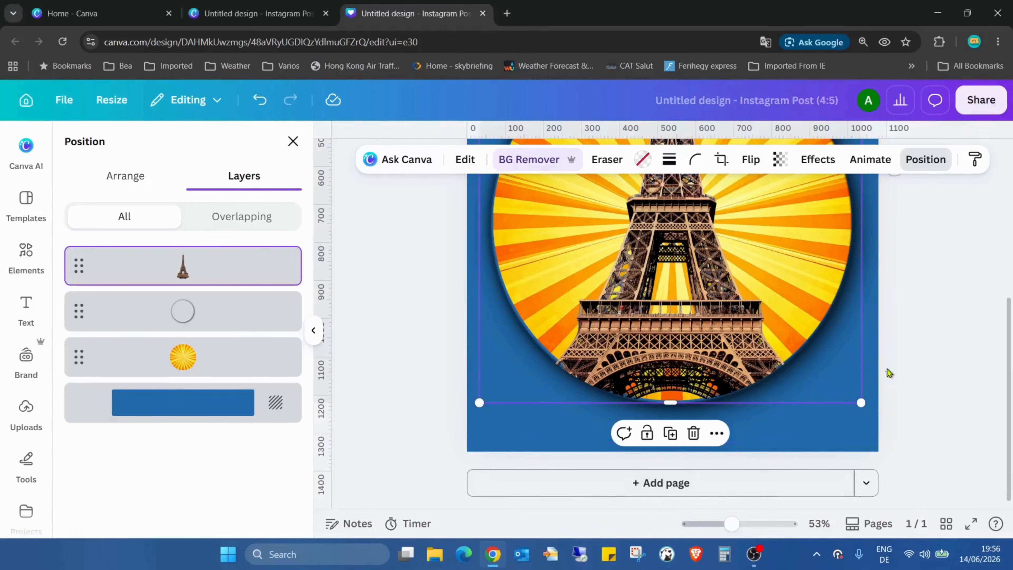
# Compare the whole design with the earlier tower design open in the browser, and preview the current one full screen
pyautogui.moveTo(734, 528); pyautogui.dragTo(714, 526)
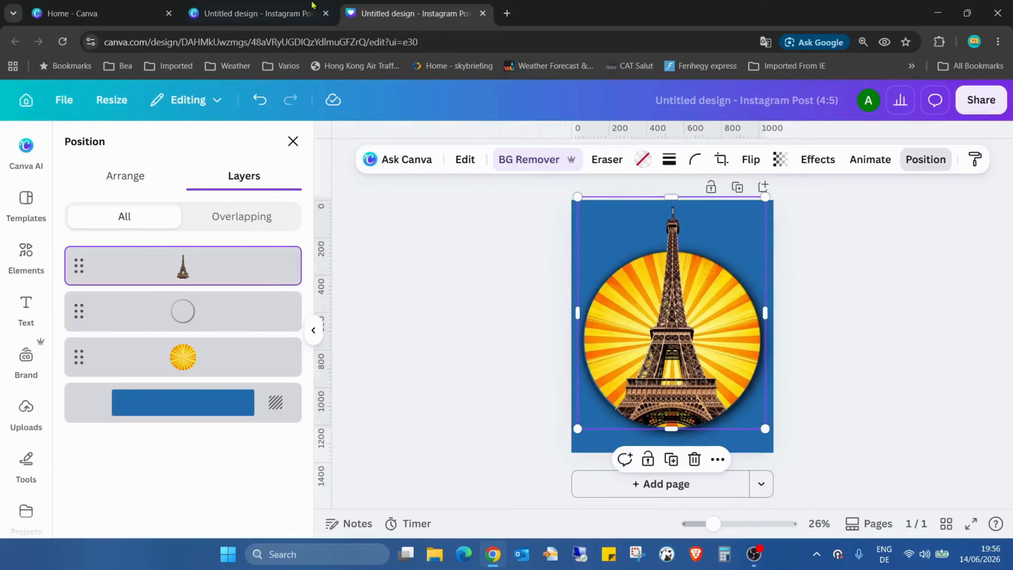
pyautogui.click(303, 6)
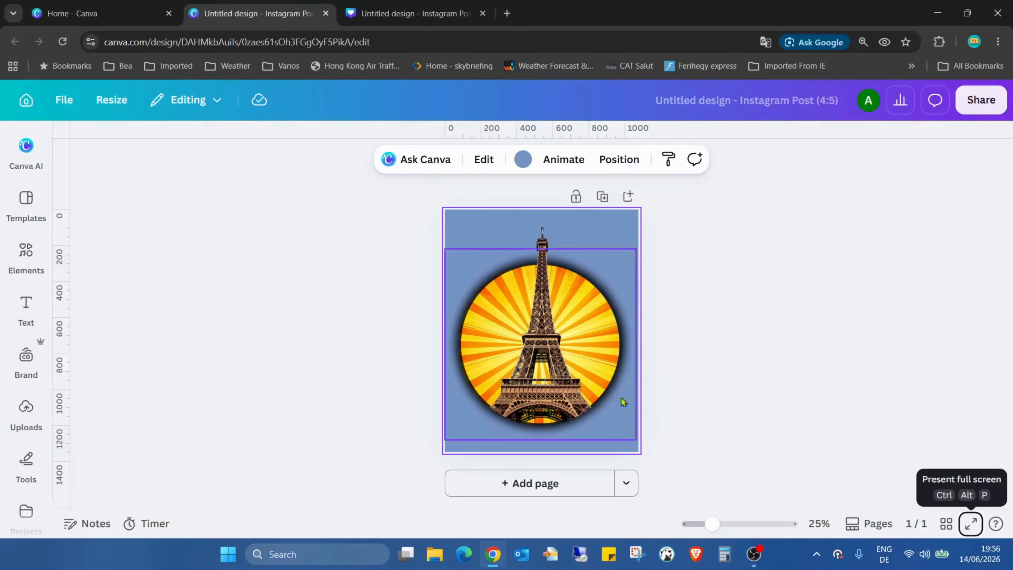
pyautogui.click(403, 14)
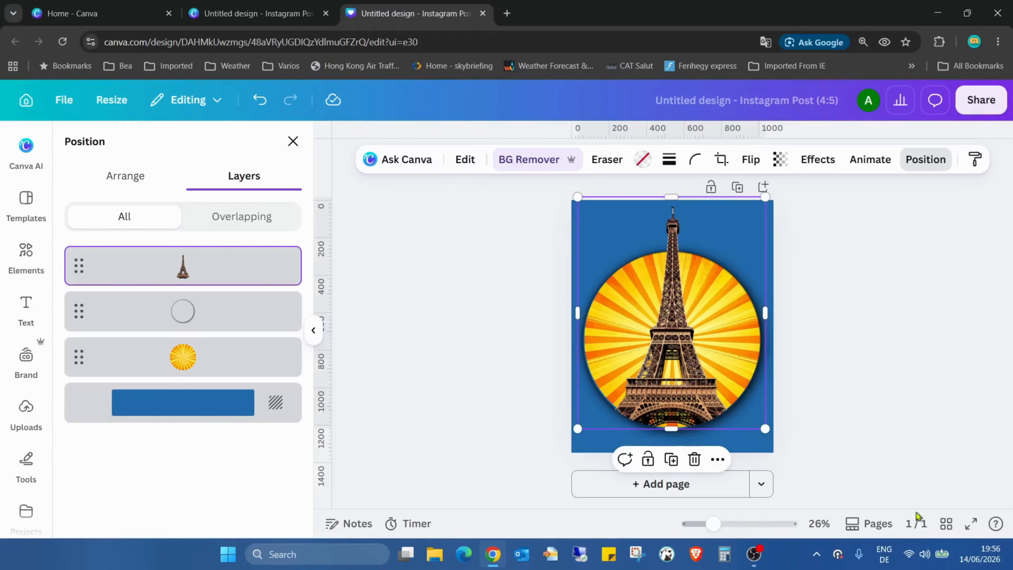
pyautogui.click(971, 523)
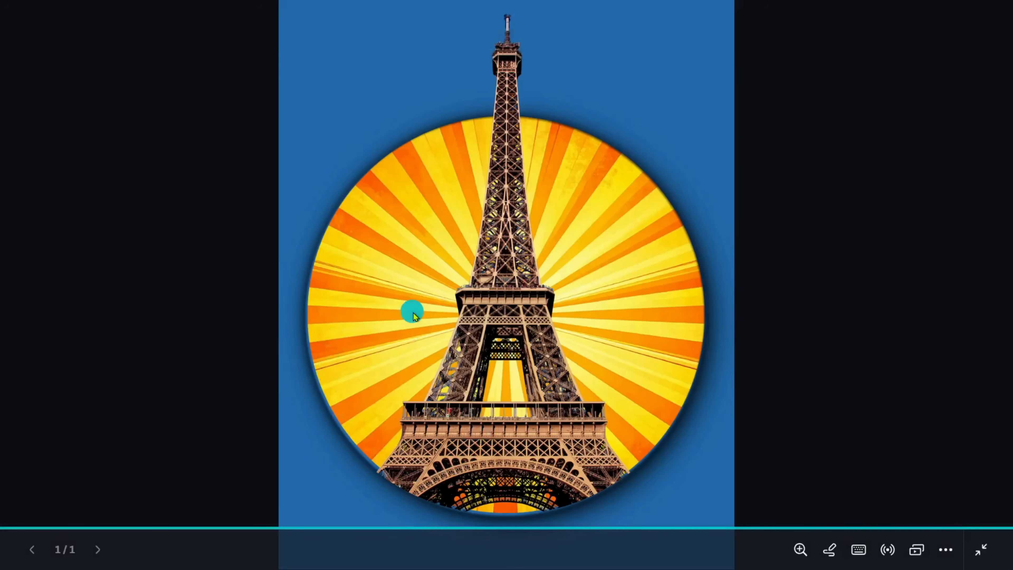
pyautogui.press('Escape')
# Shift the shadow ring slightly up and to the right, and reduce its size a little around the sunburst circle
pyautogui.click(215, 346)
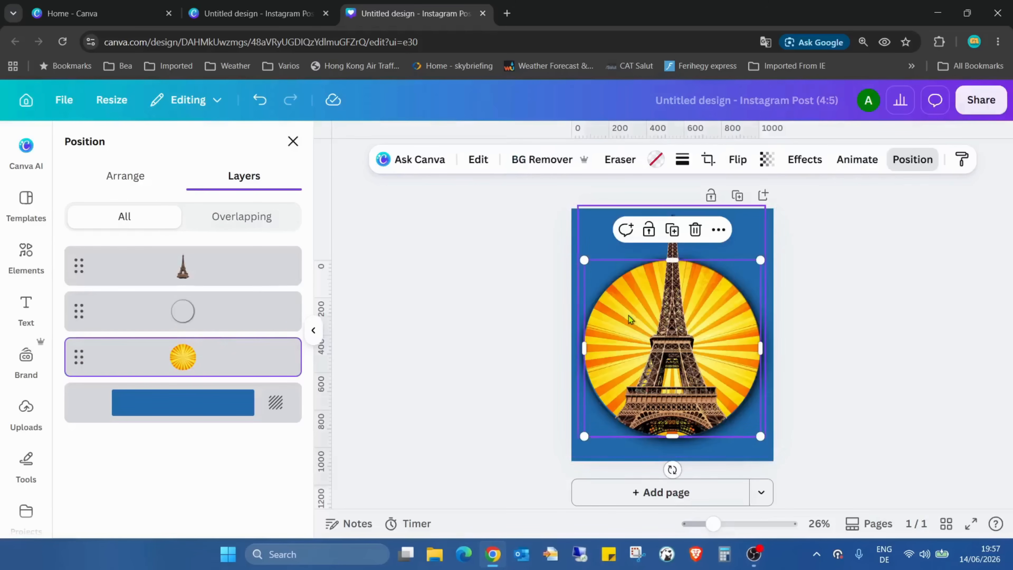
pyautogui.click(609, 282)
pyautogui.click(202, 326)
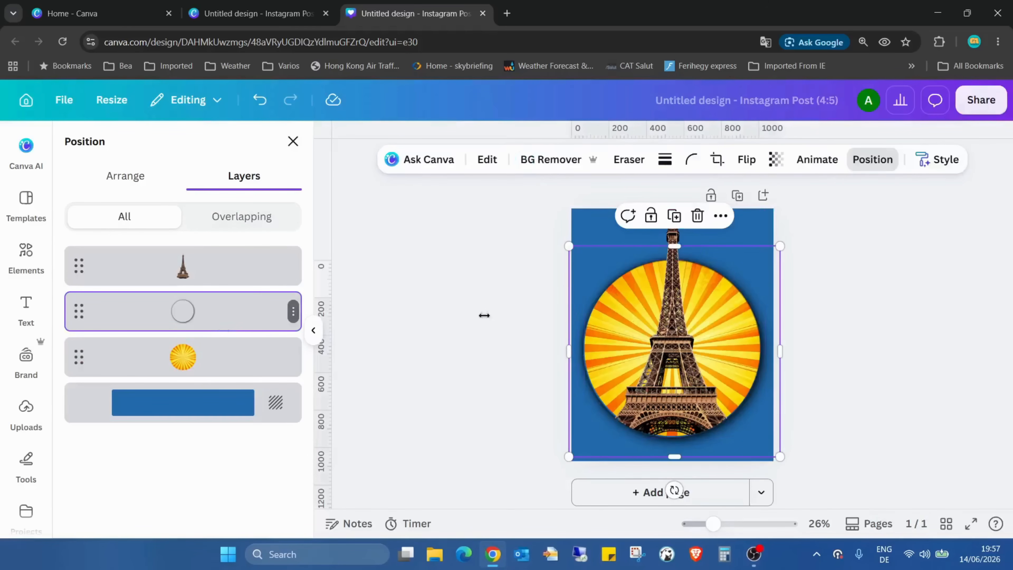
pyautogui.moveTo(570, 247); pyautogui.dragTo(570, 247)
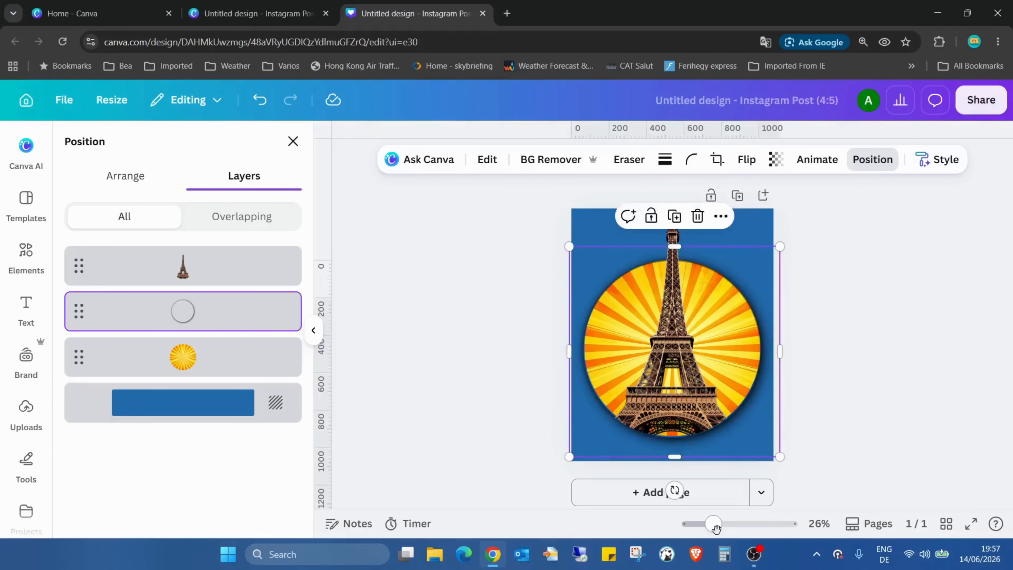
pyautogui.moveTo(713, 524); pyautogui.dragTo(731, 523)
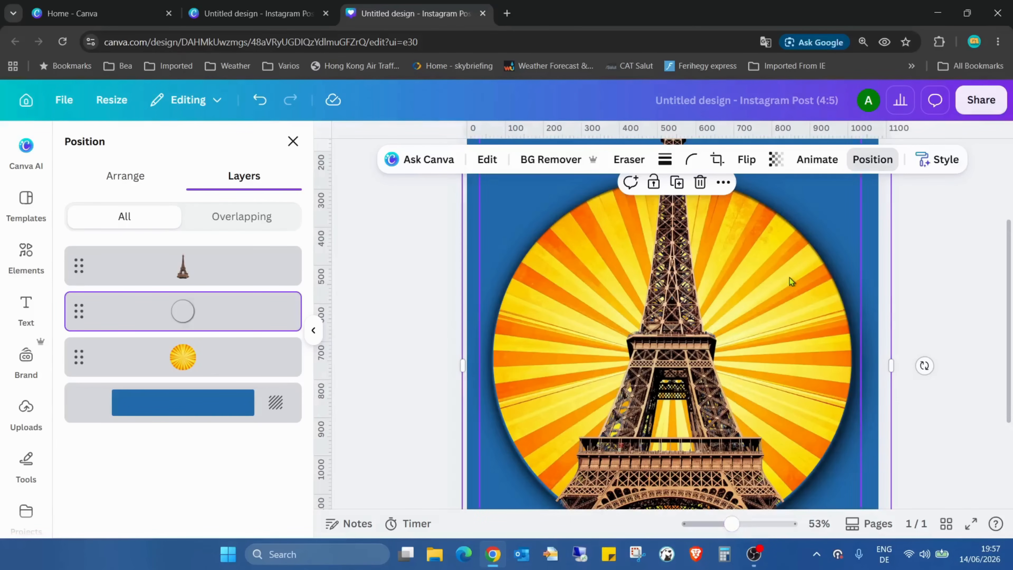
pyautogui.moveTo(793, 275); pyautogui.dragTo(800, 273)
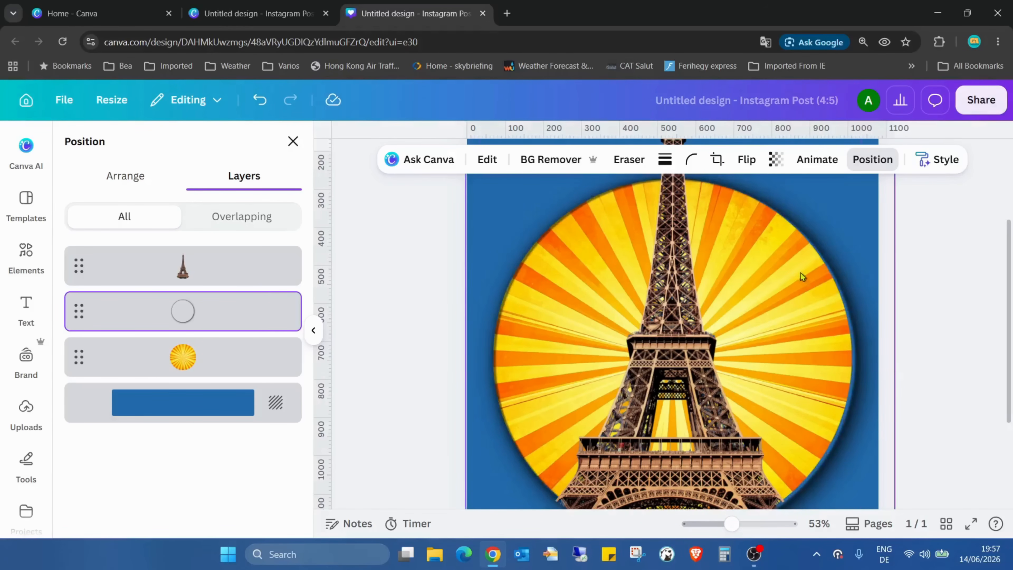
pyautogui.scroll(3, 893, 231)
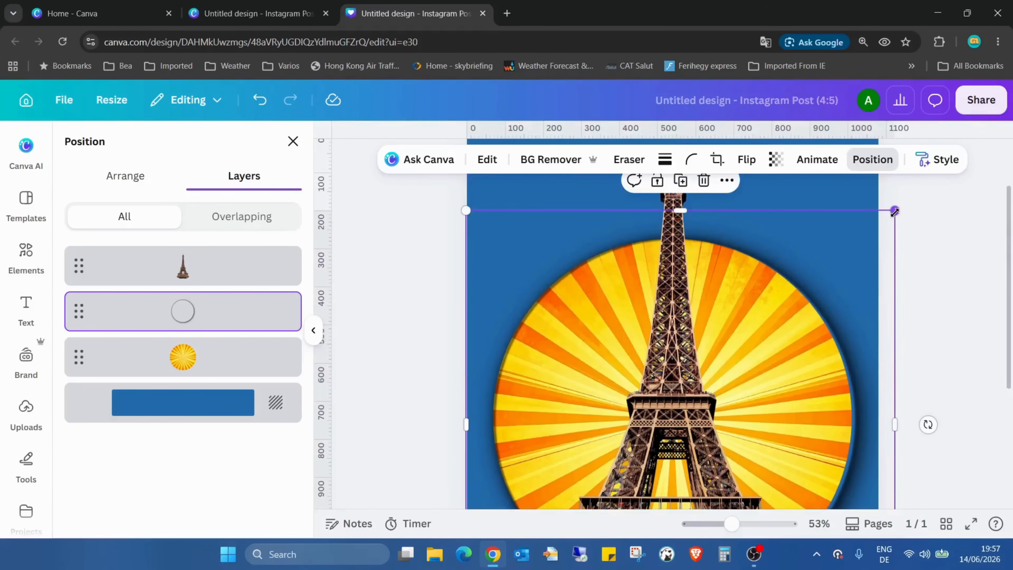
pyautogui.moveTo(894, 210); pyautogui.dragTo(891, 213)
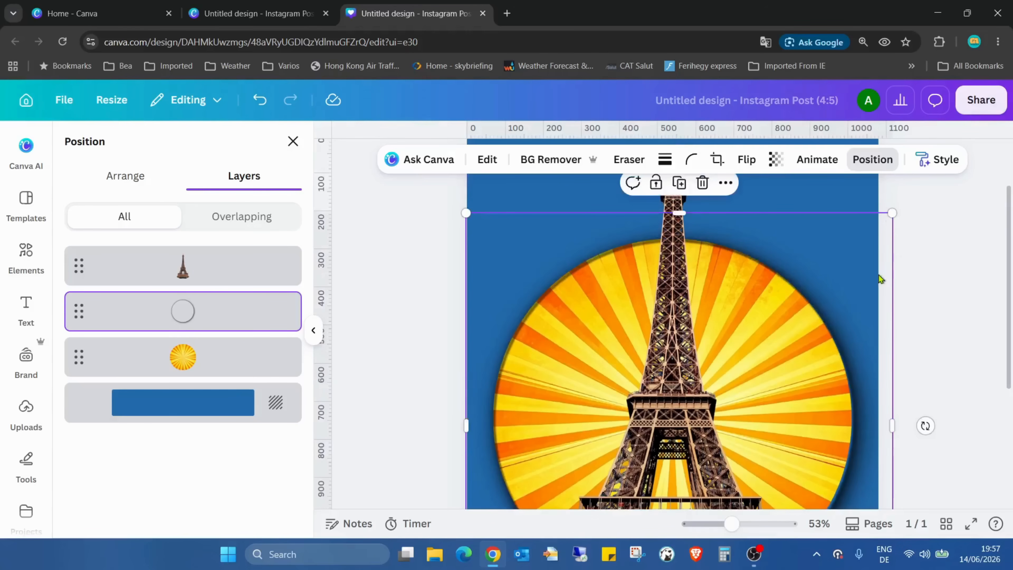
pyautogui.moveTo(802, 339); pyautogui.dragTo(801, 336)
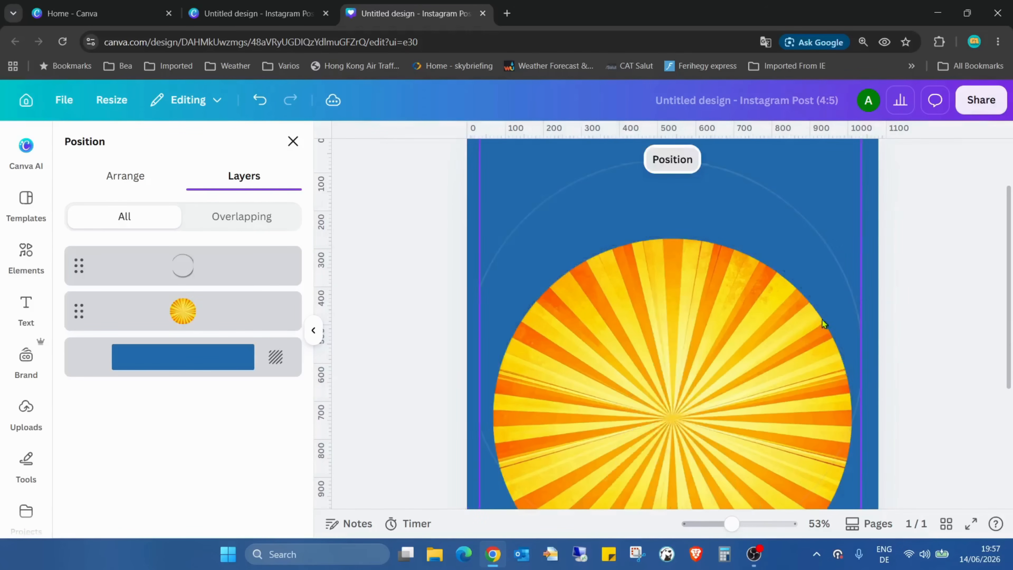
pyautogui.click(259, 100)
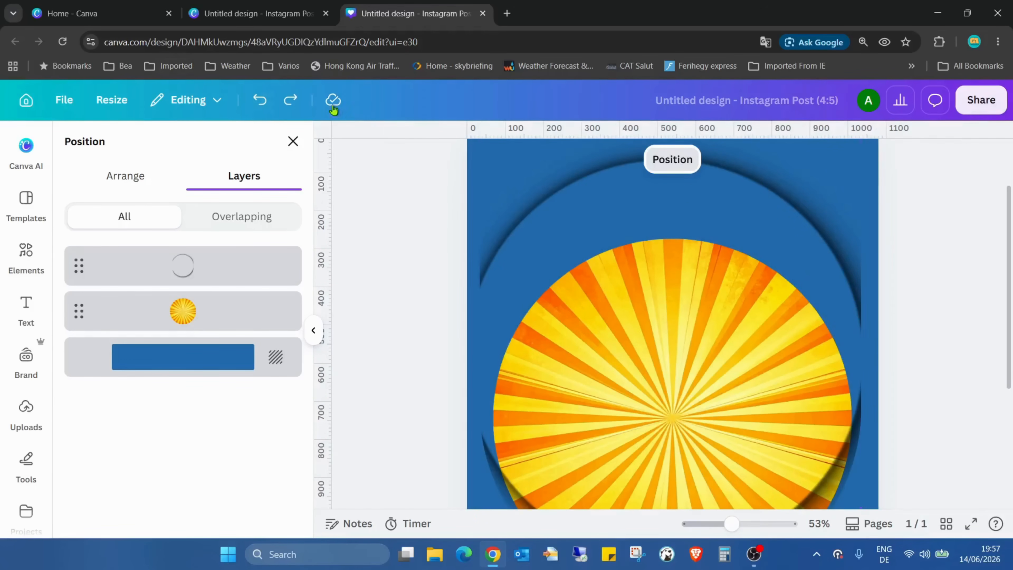
pyautogui.click(260, 100)
# Move the sunburst circle slightly down and to the right so it fills the shadow ring evenly
pyautogui.scroll(-3, 763, 261)
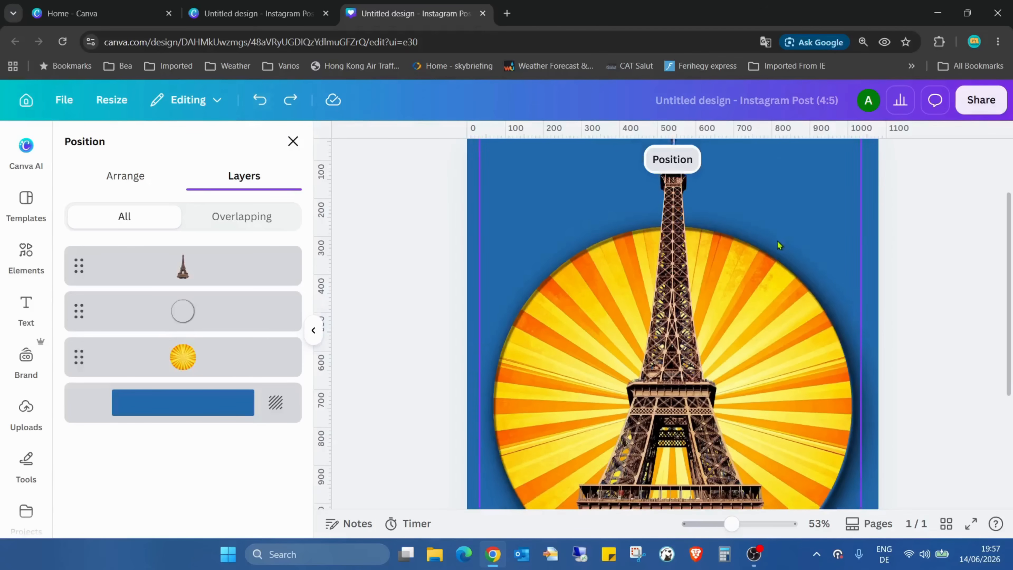
pyautogui.click(207, 312)
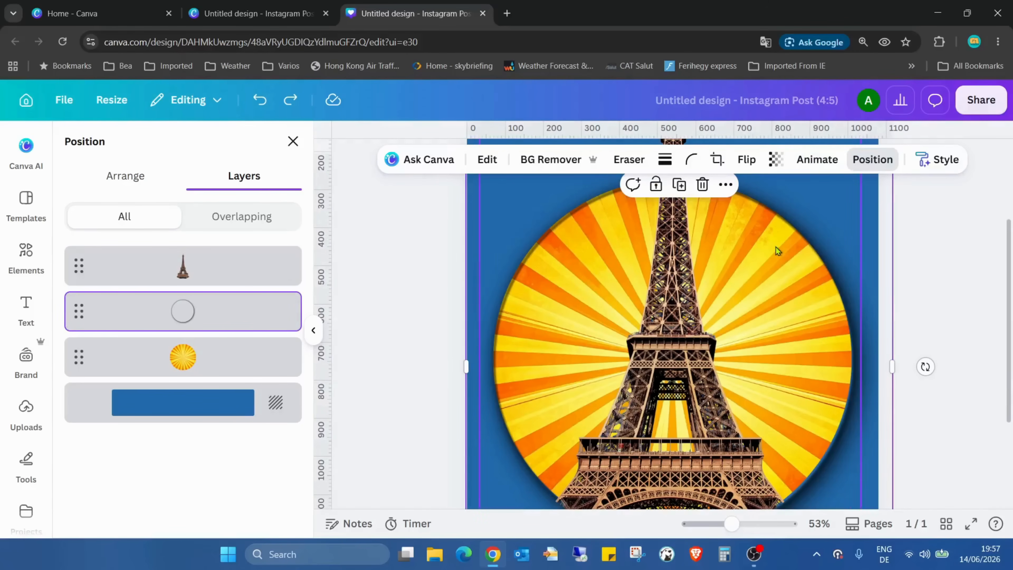
pyautogui.click(796, 246)
pyautogui.moveTo(779, 254); pyautogui.dragTo(783, 277)
pyautogui.click(231, 302)
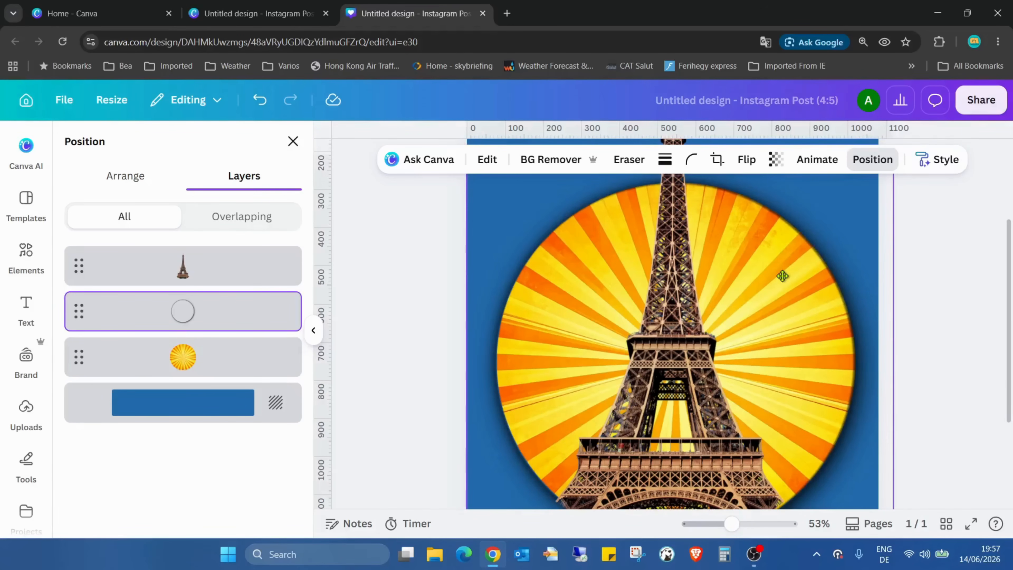
pyautogui.click(783, 277)
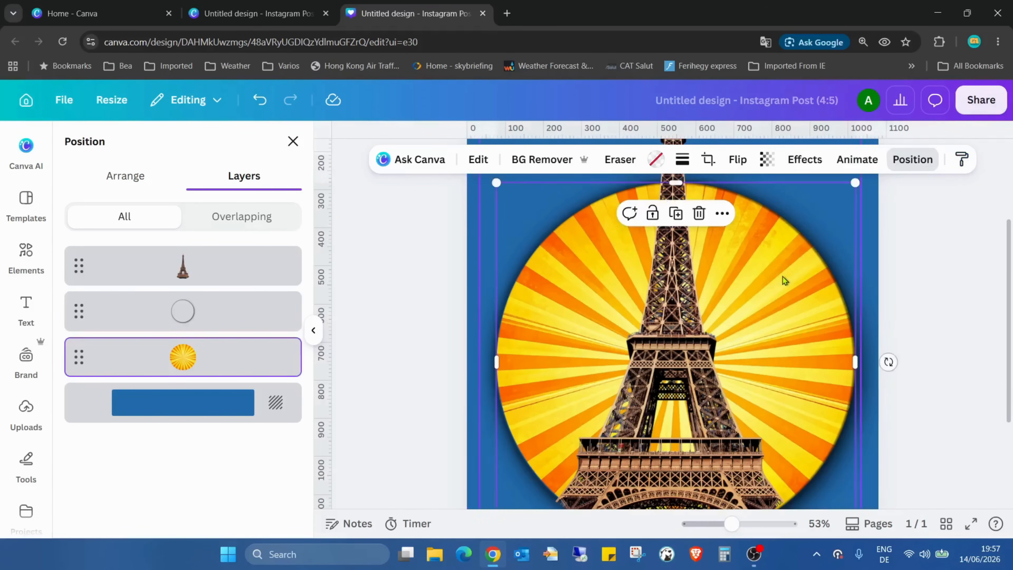
# Nudge the tower photo to the right and slightly up to fit the moved circle, and preview the design full screen
pyautogui.scroll(-3, 796, 301)
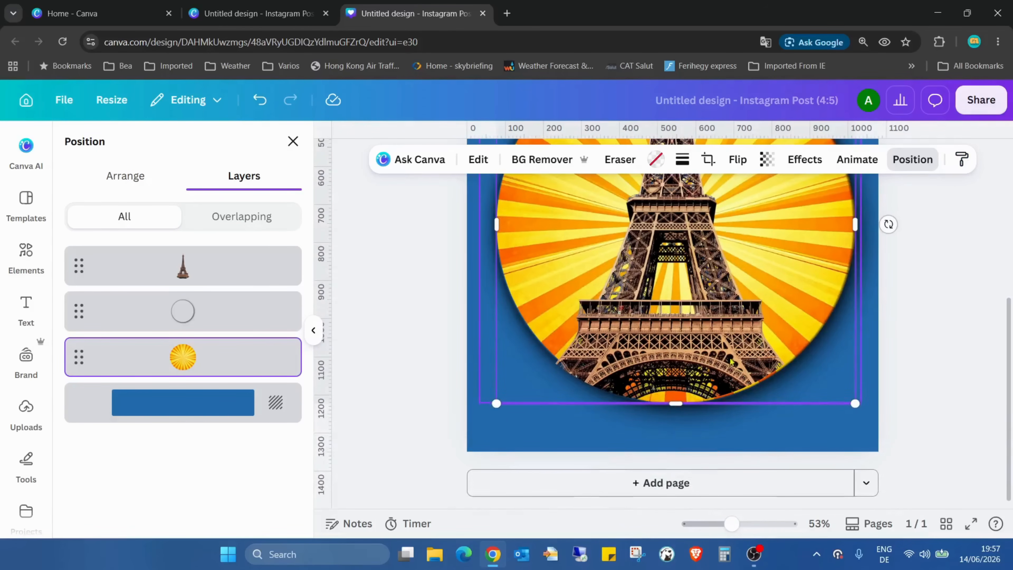
pyautogui.click(267, 279)
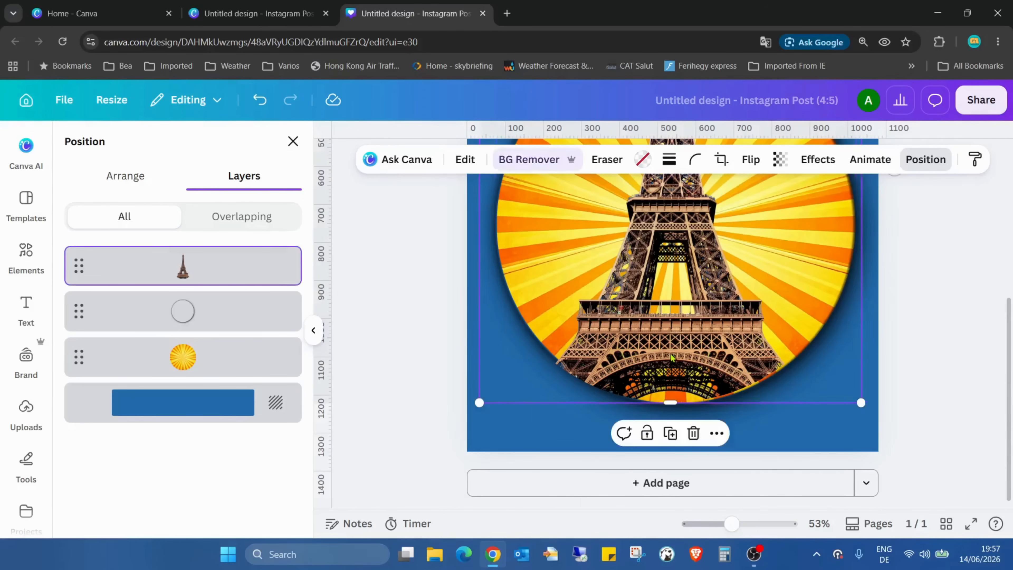
pyautogui.press('Right')
pyautogui.press('Right')
pyautogui.press('Right')
pyautogui.press('Right')
pyautogui.press('Right')
pyautogui.press('Right')
pyautogui.press('Right')
pyautogui.press('Right')
pyautogui.press('Right')
pyautogui.press('Right')
pyautogui.press('Right')
pyautogui.press('Right')
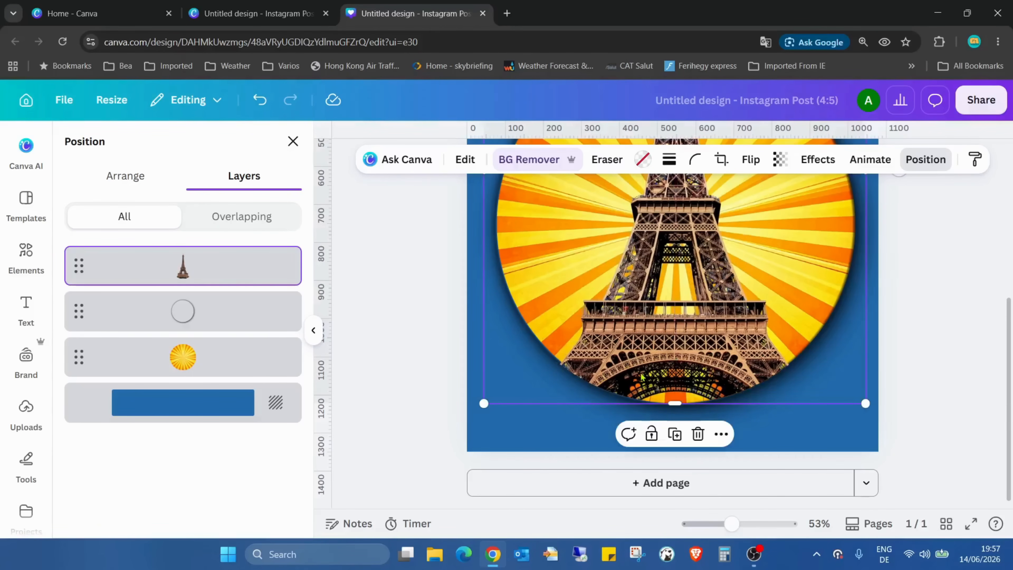
pyautogui.press('Up')
pyautogui.press('Up')
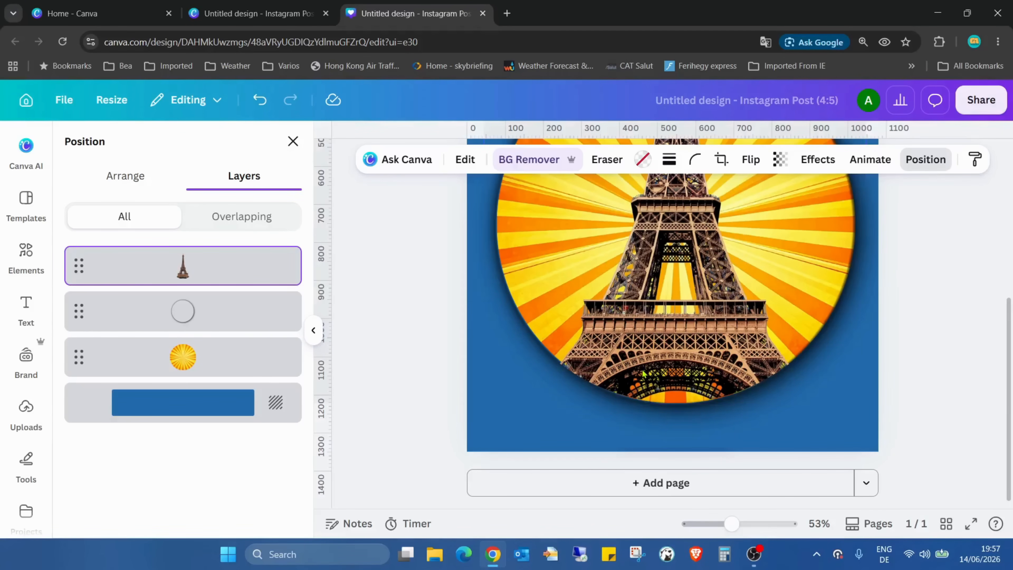
pyautogui.press('Right')
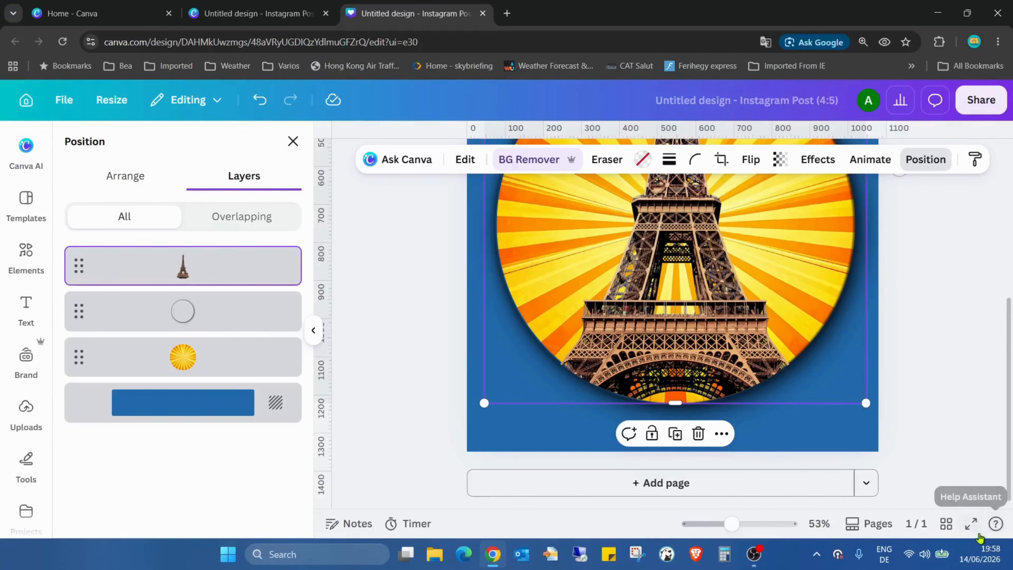
pyautogui.click(971, 523)
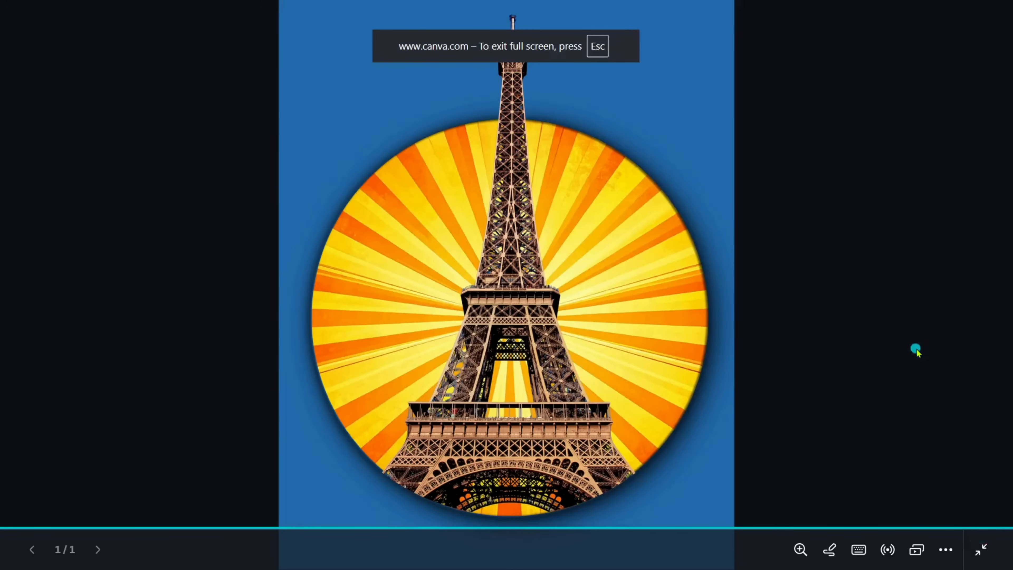